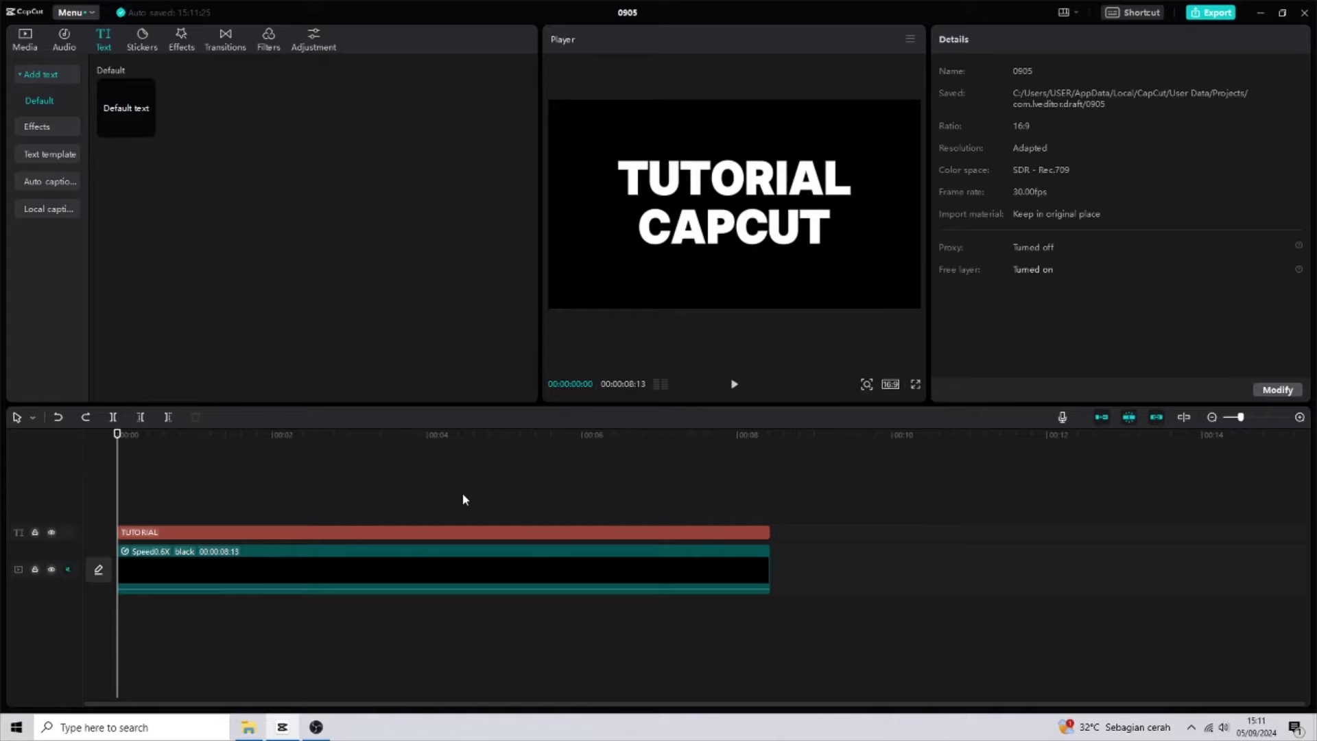
{"action": "left_click", "coordinate": [233, 533]}
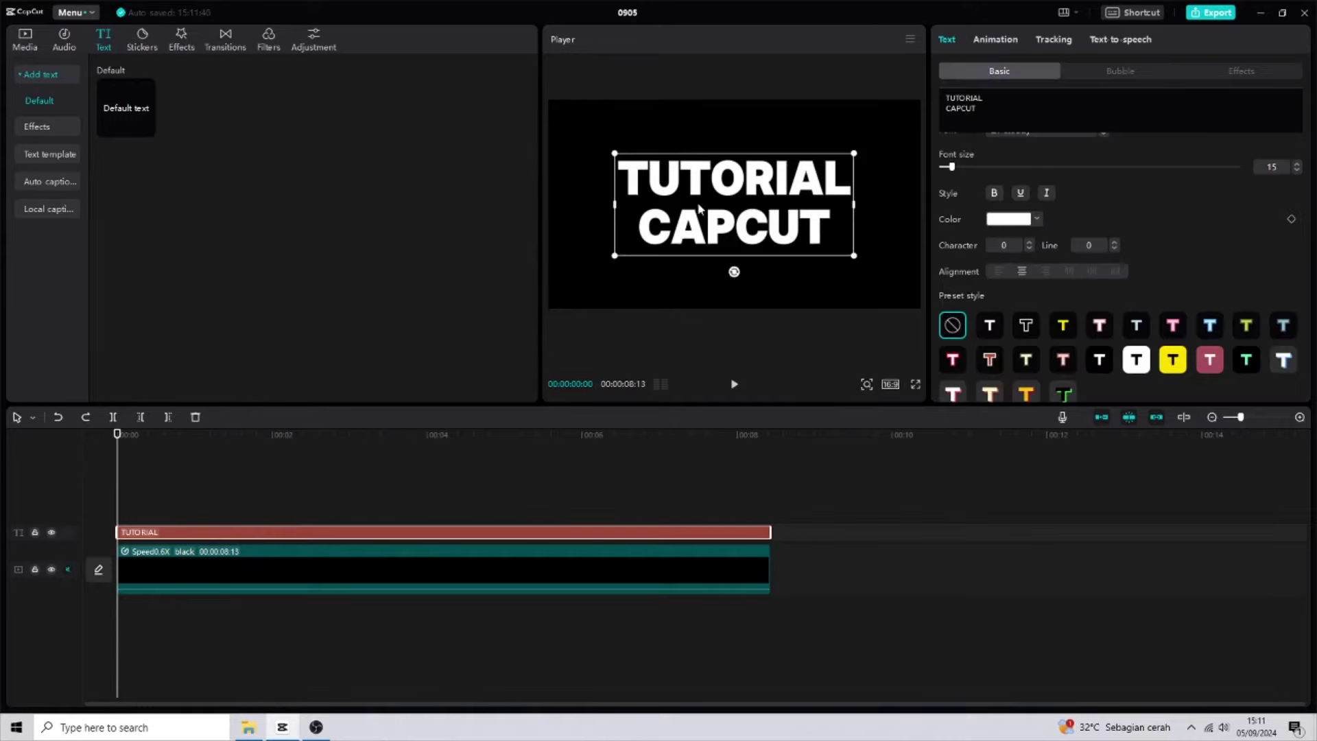
{"action": "left_click", "coordinate": [274, 560]}
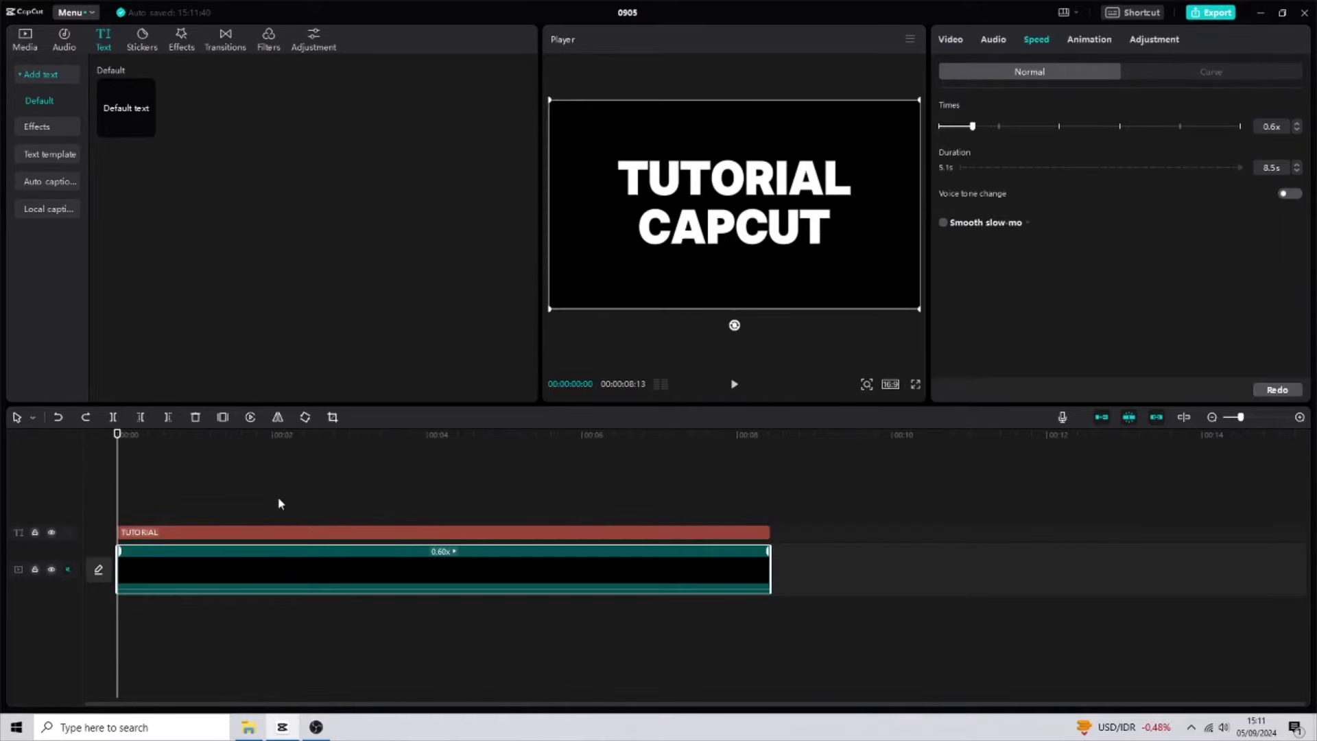
{"action": "left_click_drag", "start_coordinate": [271, 497], "coordinate": [248, 684]}
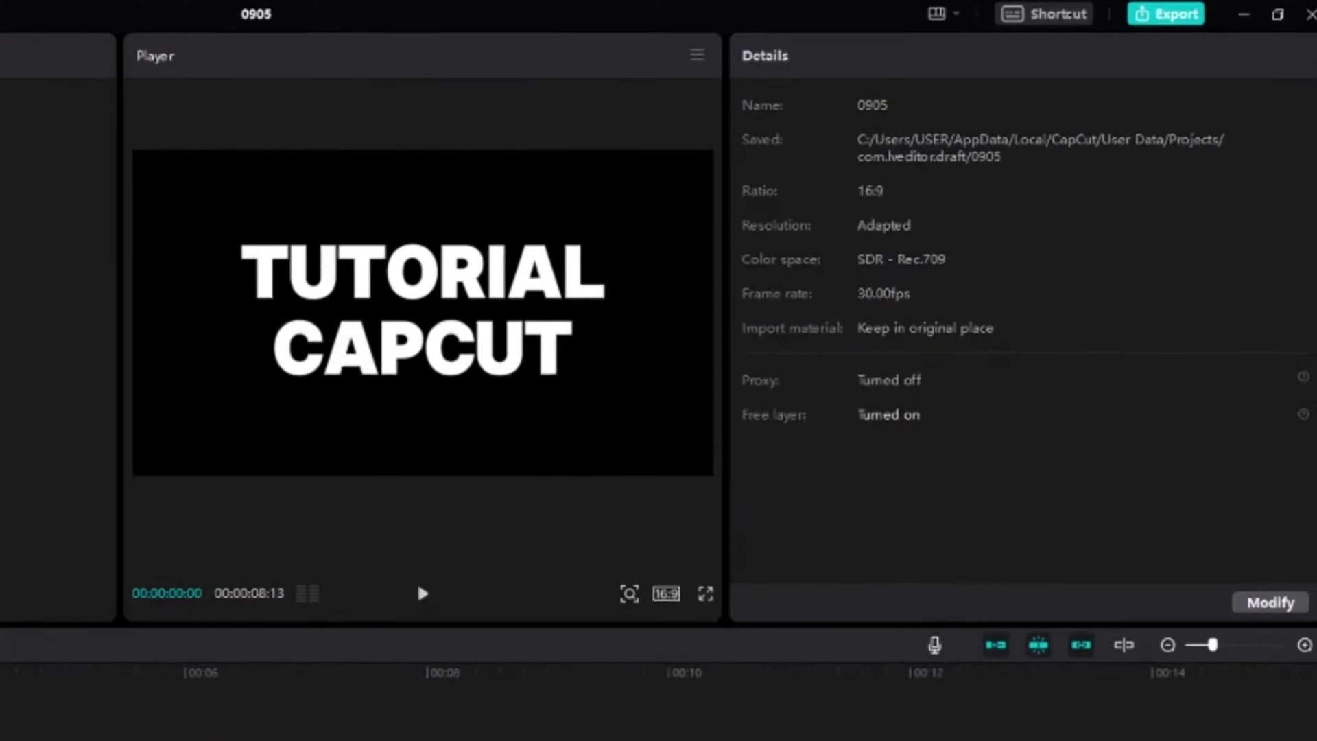
Export the project as a video titled Tutorial Capcut and dismiss the sharing and feedback dialogs
{"action": "left_click", "coordinate": [1166, 14]}
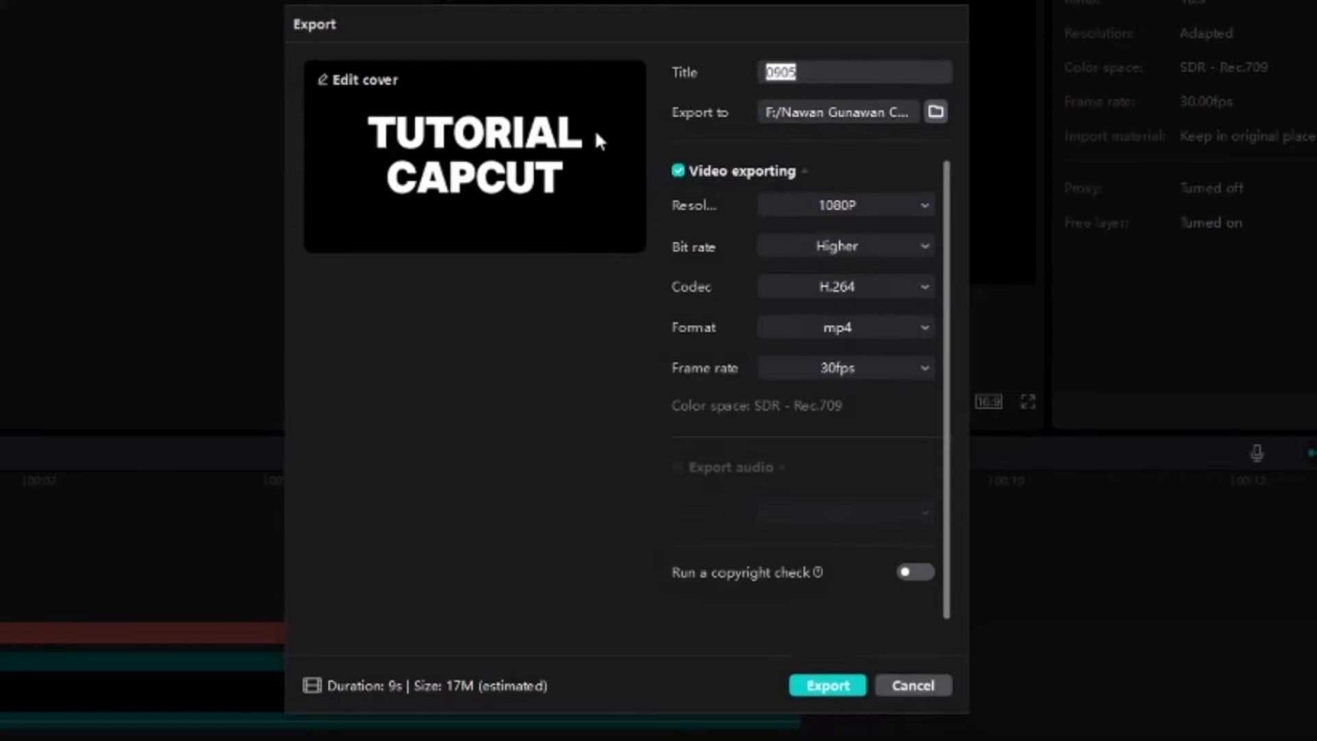
{"action": "type", "text": "Tutorial Capcut"}
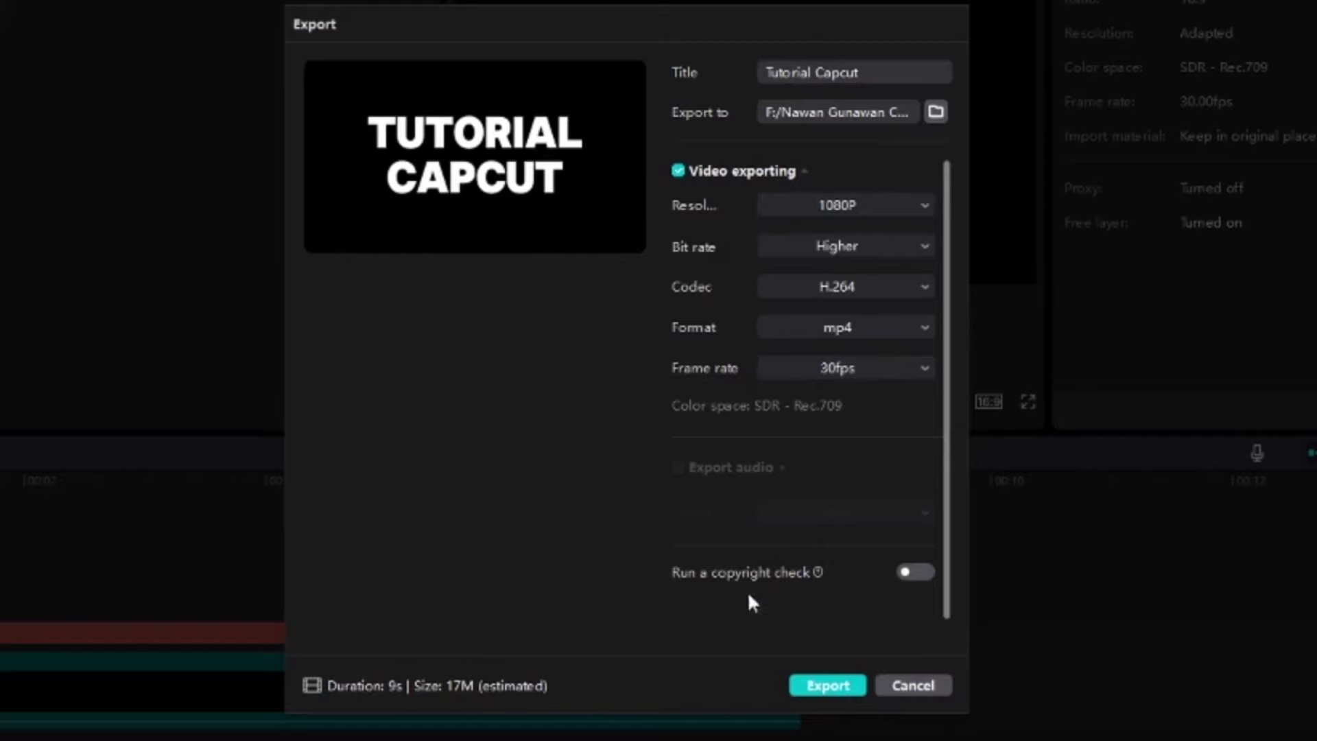
{"action": "left_click", "coordinate": [828, 686]}
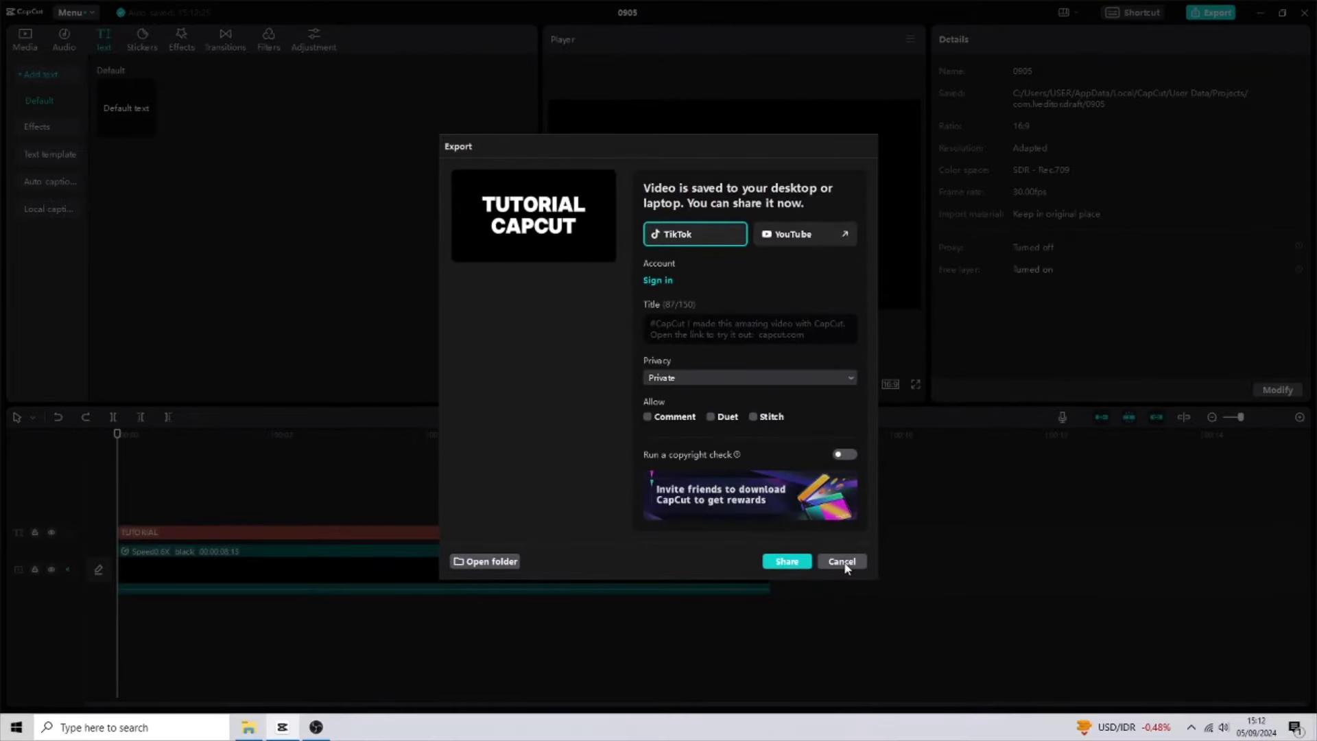
{"action": "left_click", "coordinate": [843, 562]}
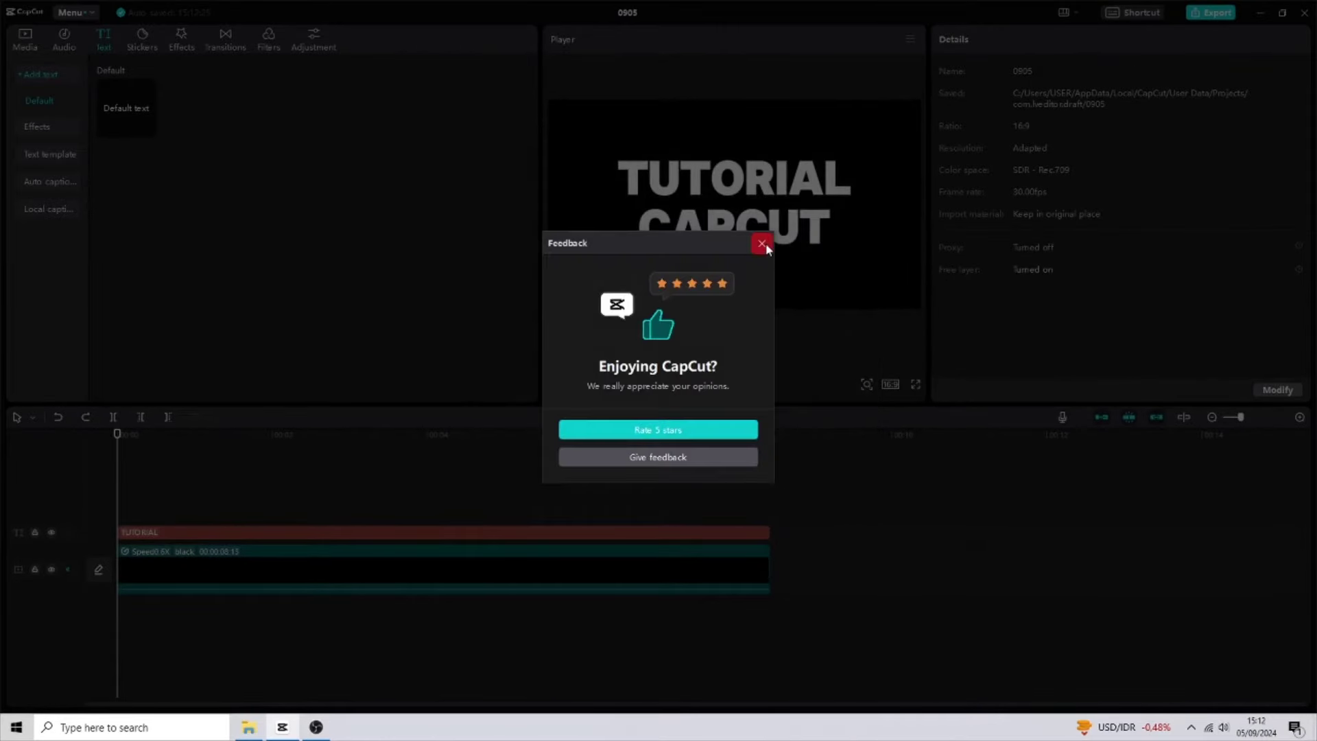
{"action": "left_click", "coordinate": [762, 244]}
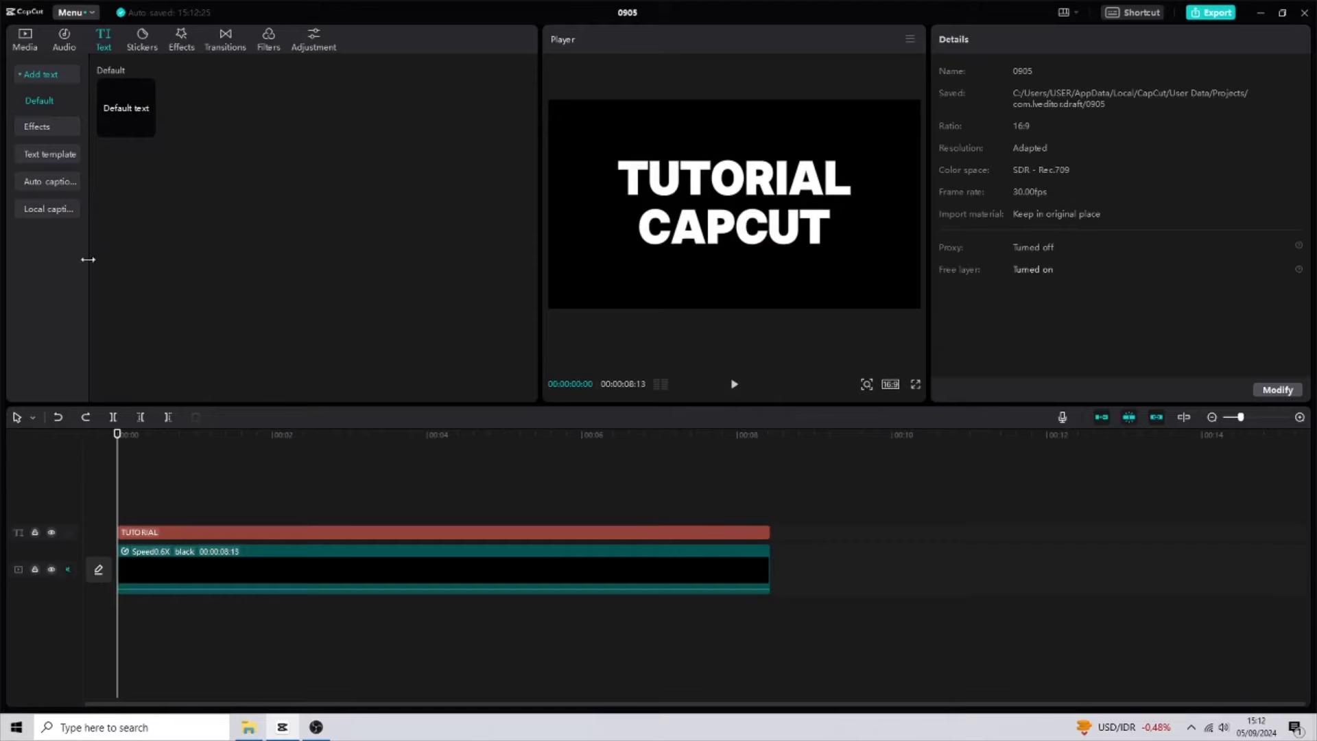
Delete the TUTORIAL text clip and the black video clip from the timeline
{"action": "left_click", "coordinate": [23, 46]}
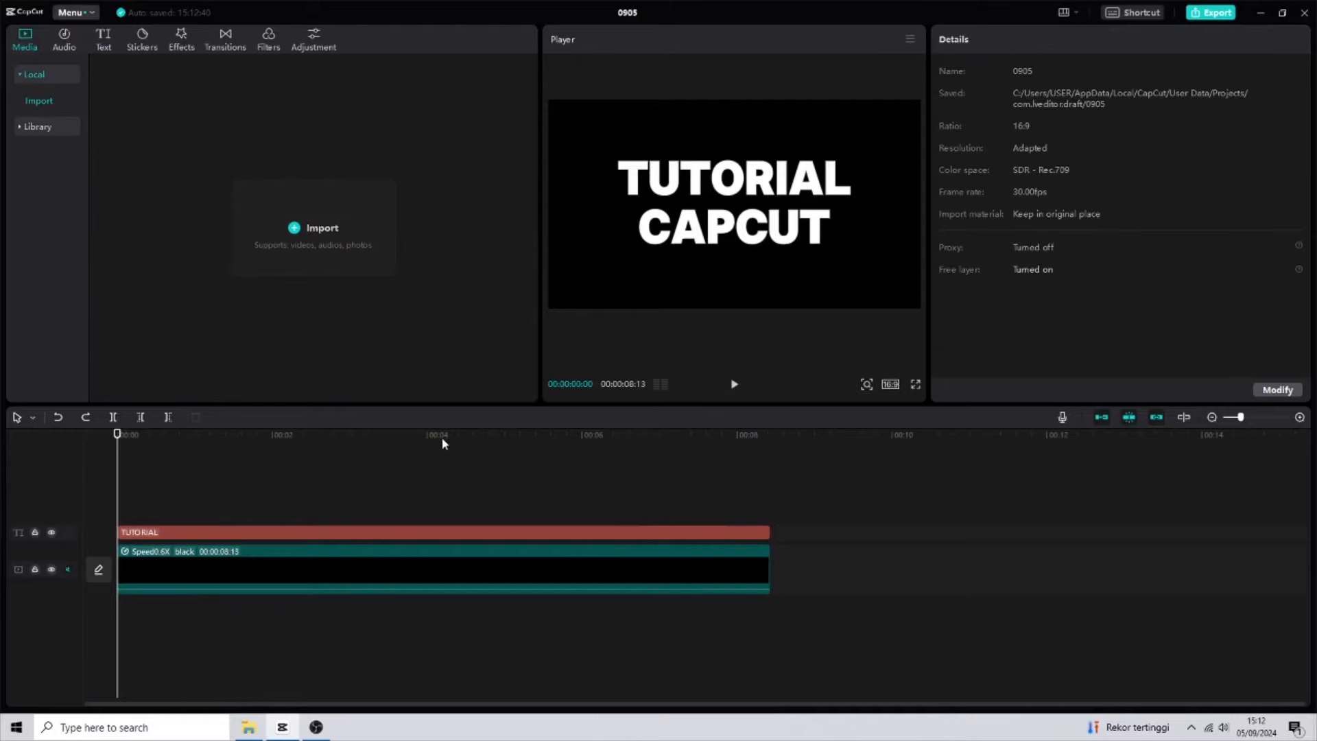
{"action": "left_click_drag", "start_coordinate": [314, 617], "coordinate": [436, 485]}
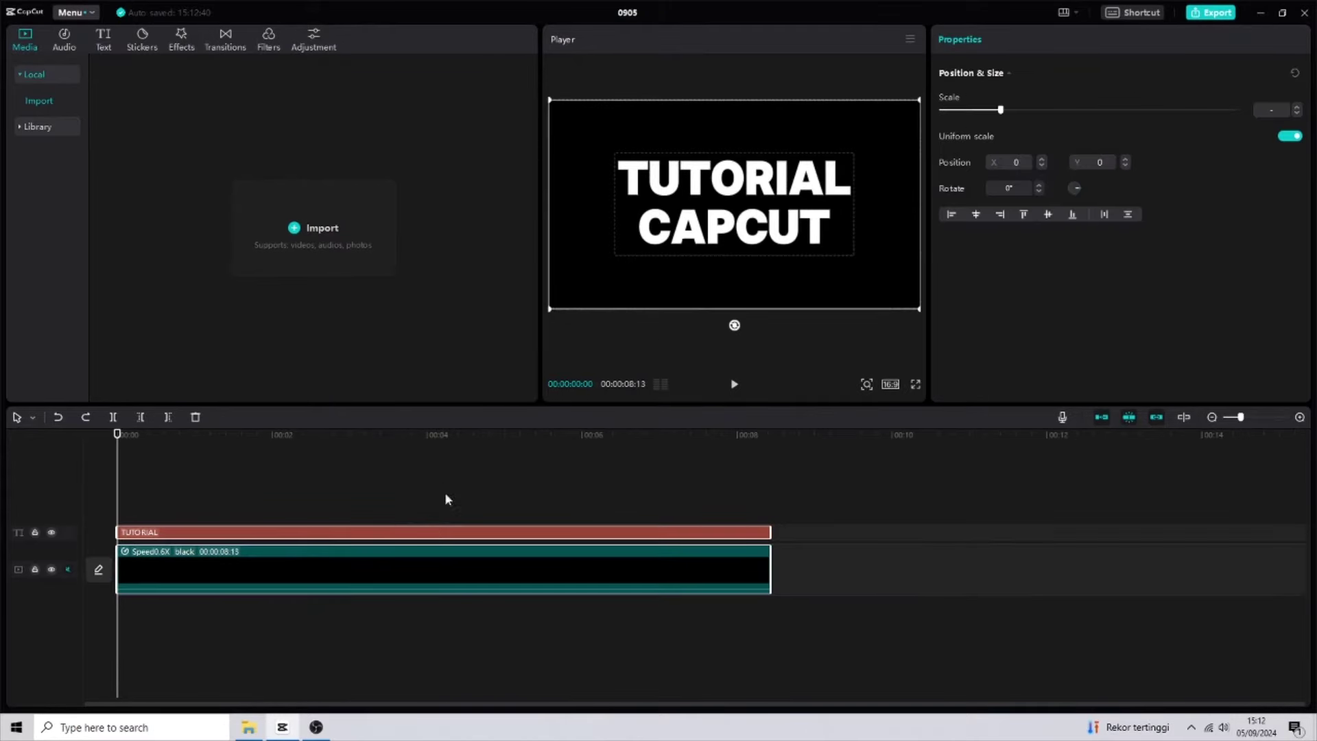
{"action": "key", "text": "Delete"}
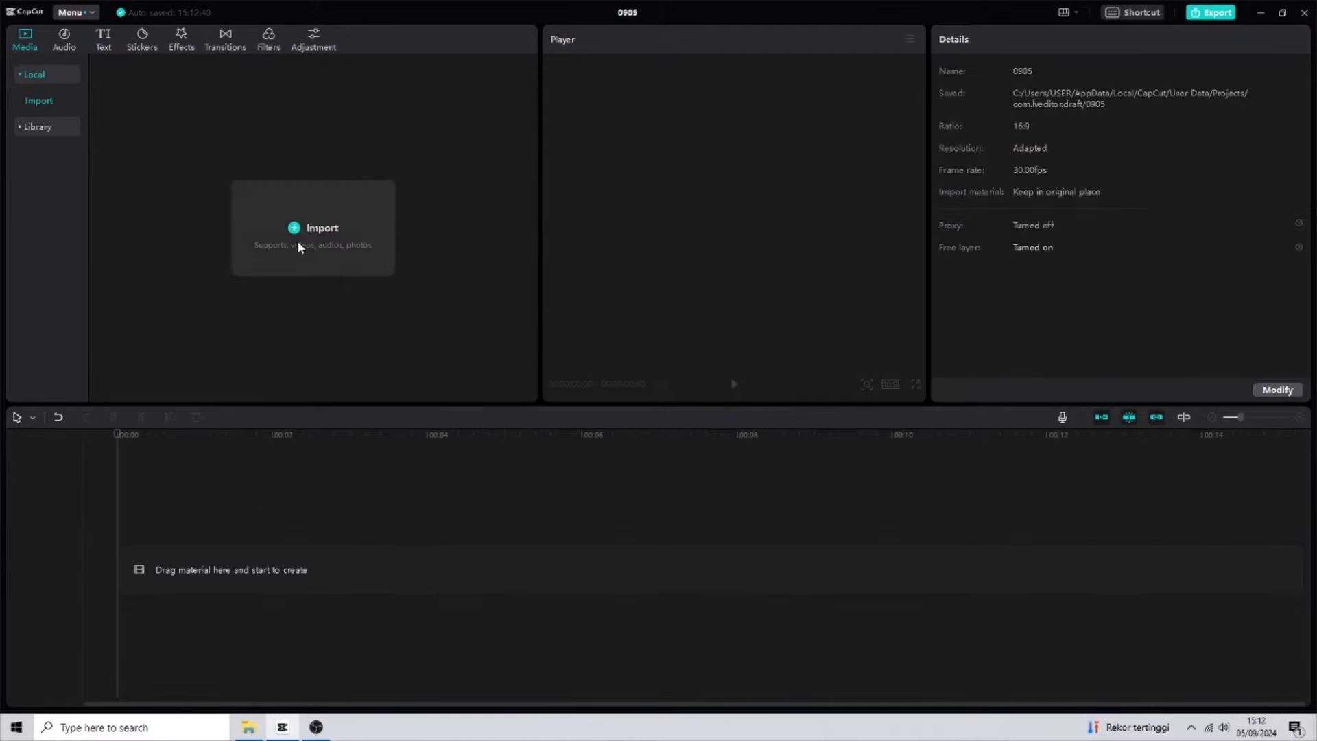
Import the exported Tutorial Capcut video and the aerial coast clip from the KOTA folder into the project media
{"action": "left_click", "coordinate": [248, 727]}
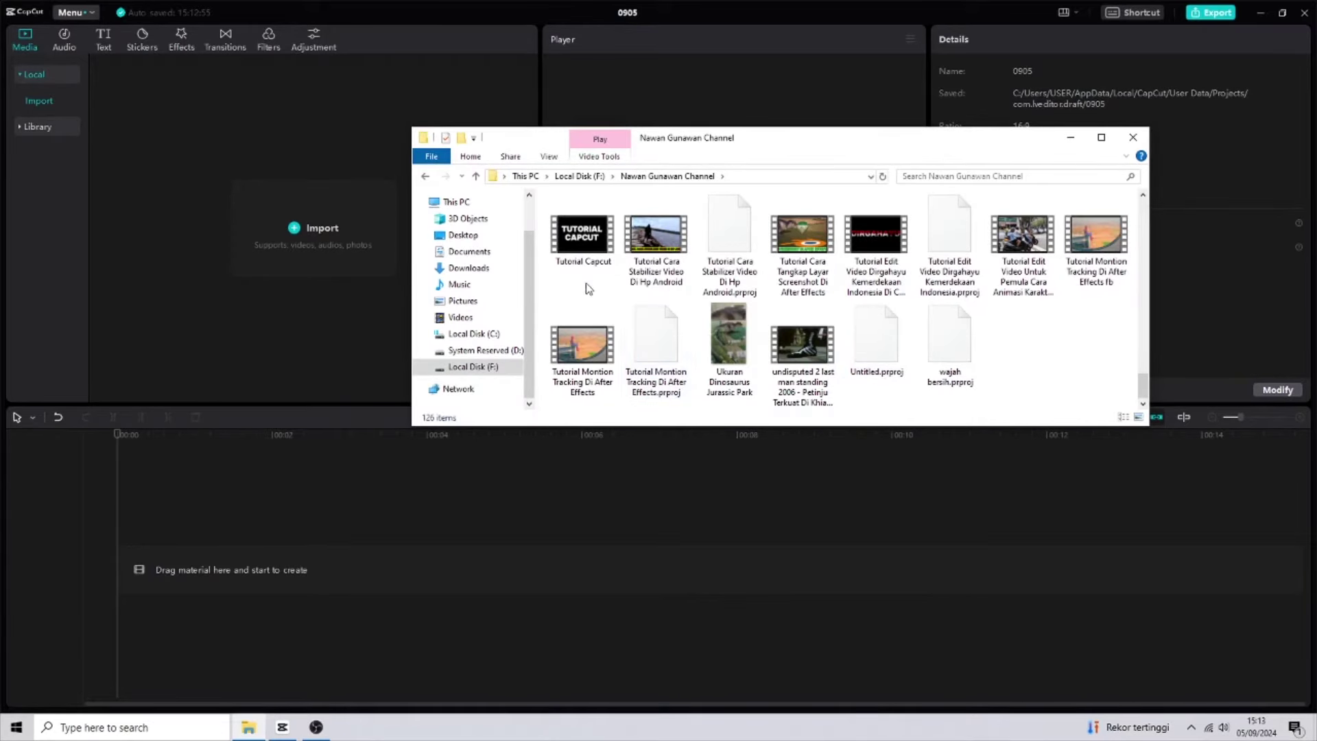
{"action": "left_click_drag", "start_coordinate": [578, 273], "coordinate": [296, 240]}
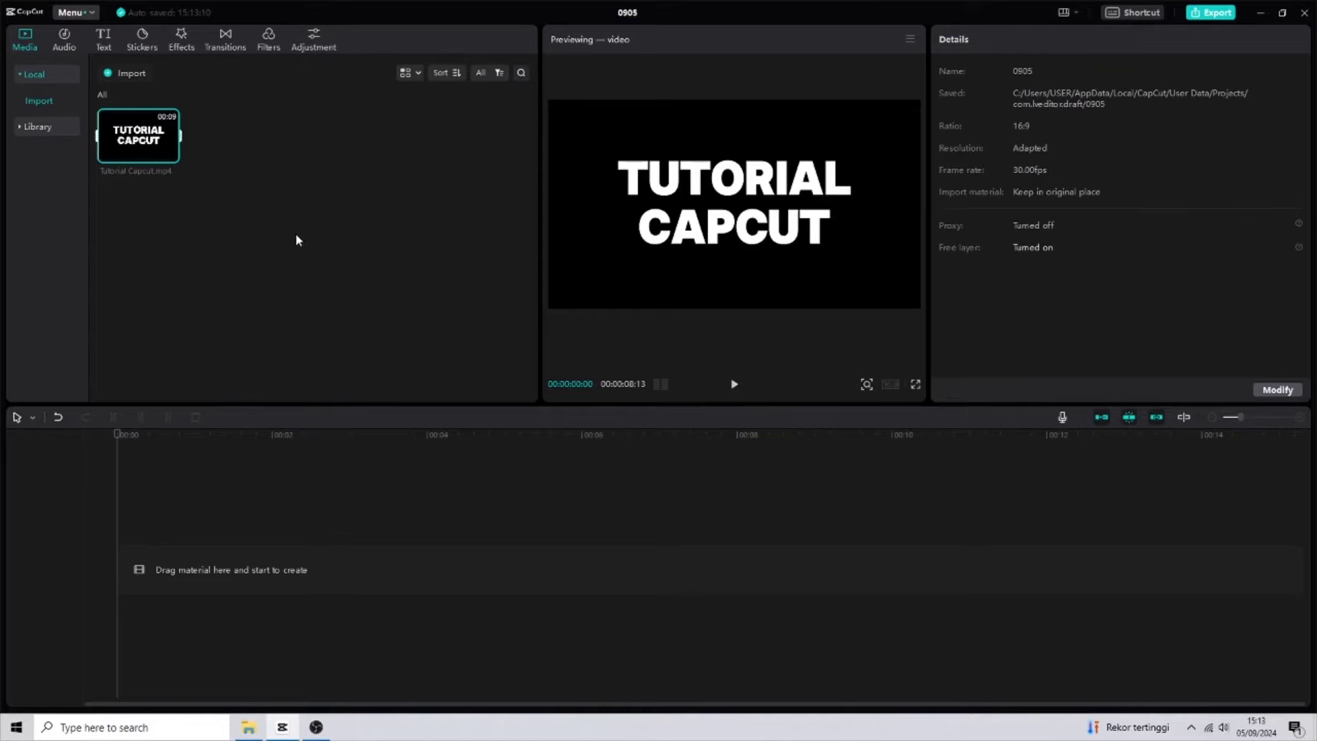
{"action": "key", "text": "alt+Tab"}
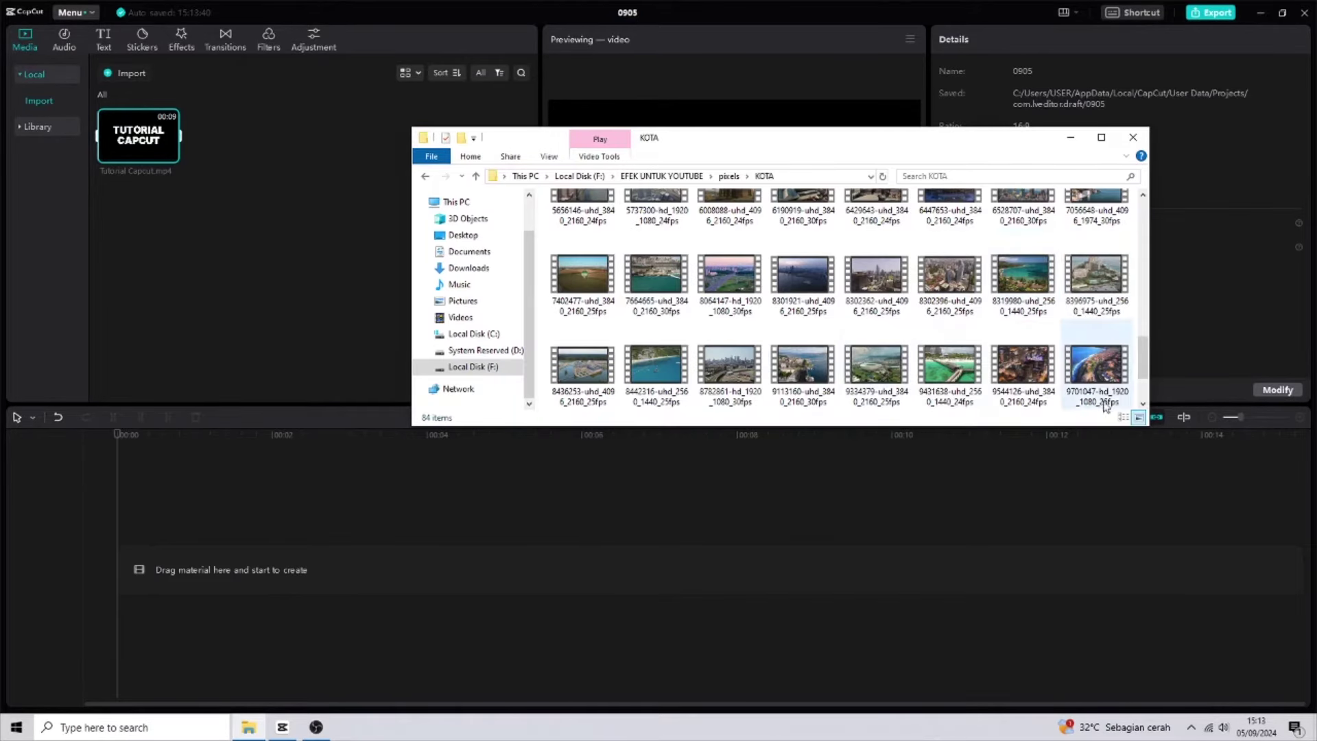
{"action": "left_click_drag", "start_coordinate": [1098, 373], "coordinate": [238, 188]}
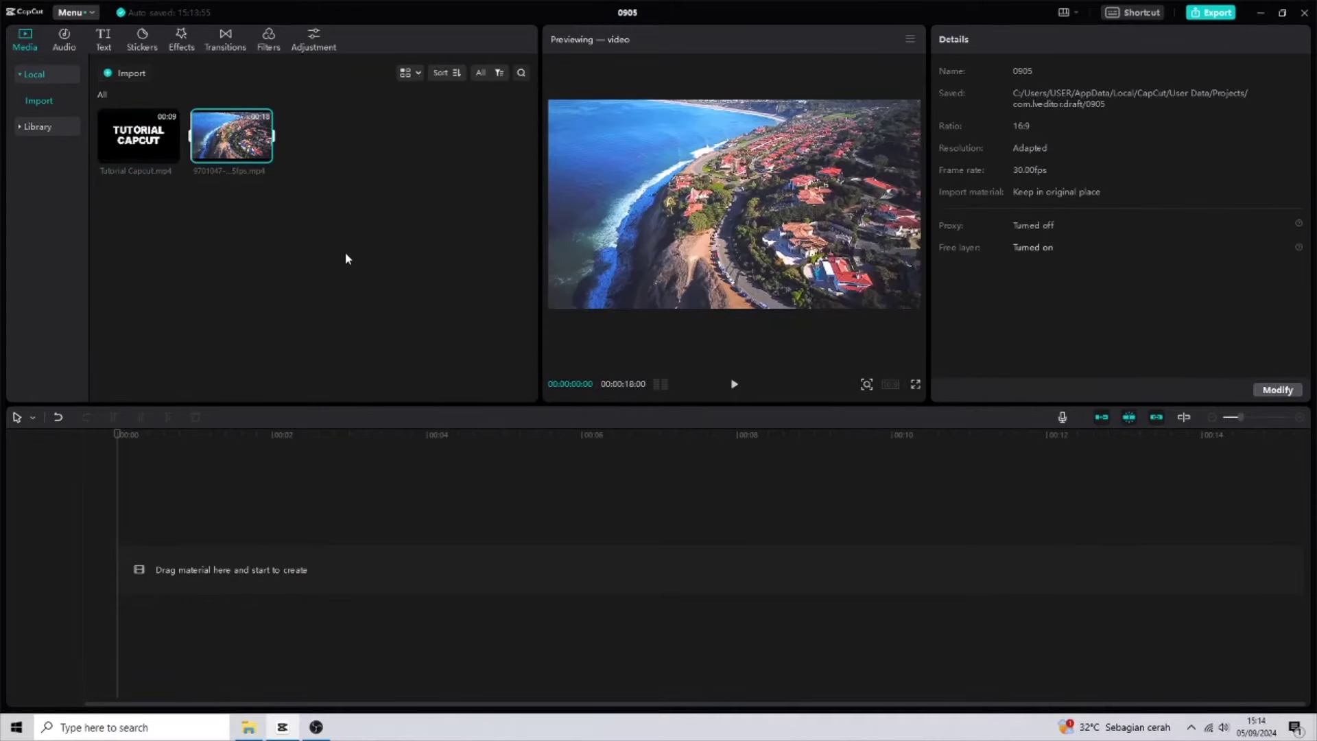
Place the aerial coast clip on the main track and the Tutorial Capcut clip on the track above, both starting at 00:00
{"action": "mouse_move", "coordinate": [227, 157]}
{"action": "left_click_drag", "start_coordinate": [225, 146], "coordinate": [119, 585]}
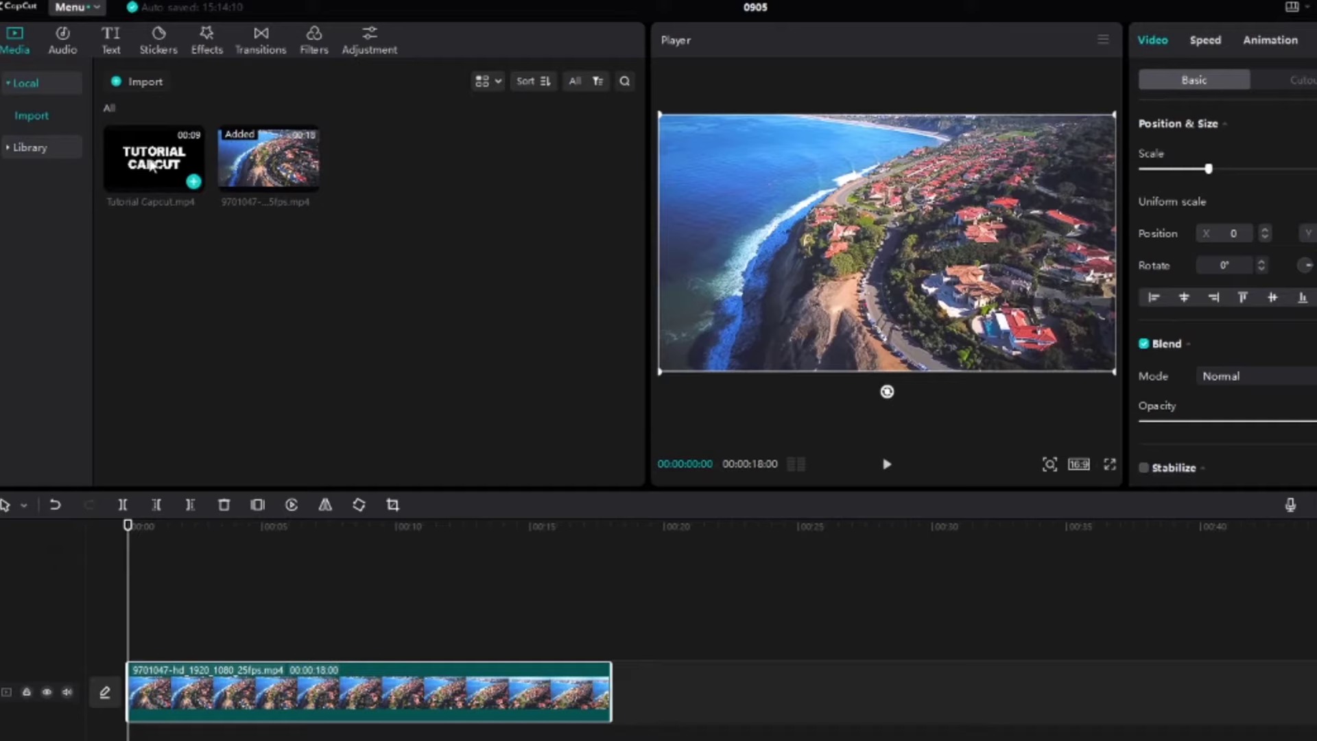
{"action": "left_click_drag", "start_coordinate": [152, 165], "coordinate": [133, 632]}
{"action": "left_click_drag", "start_coordinate": [240, 626], "coordinate": [244, 625]}
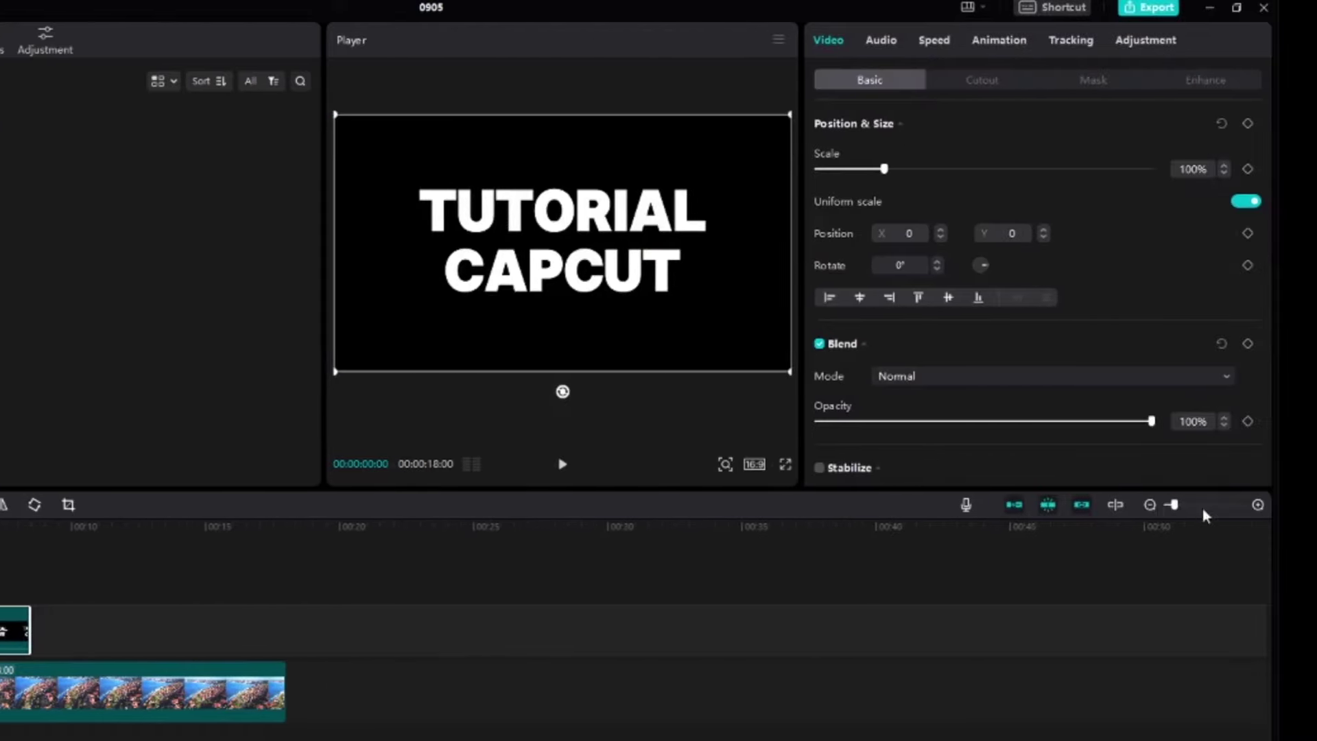
{"action": "left_click_drag", "start_coordinate": [1174, 509], "coordinate": [1195, 508]}
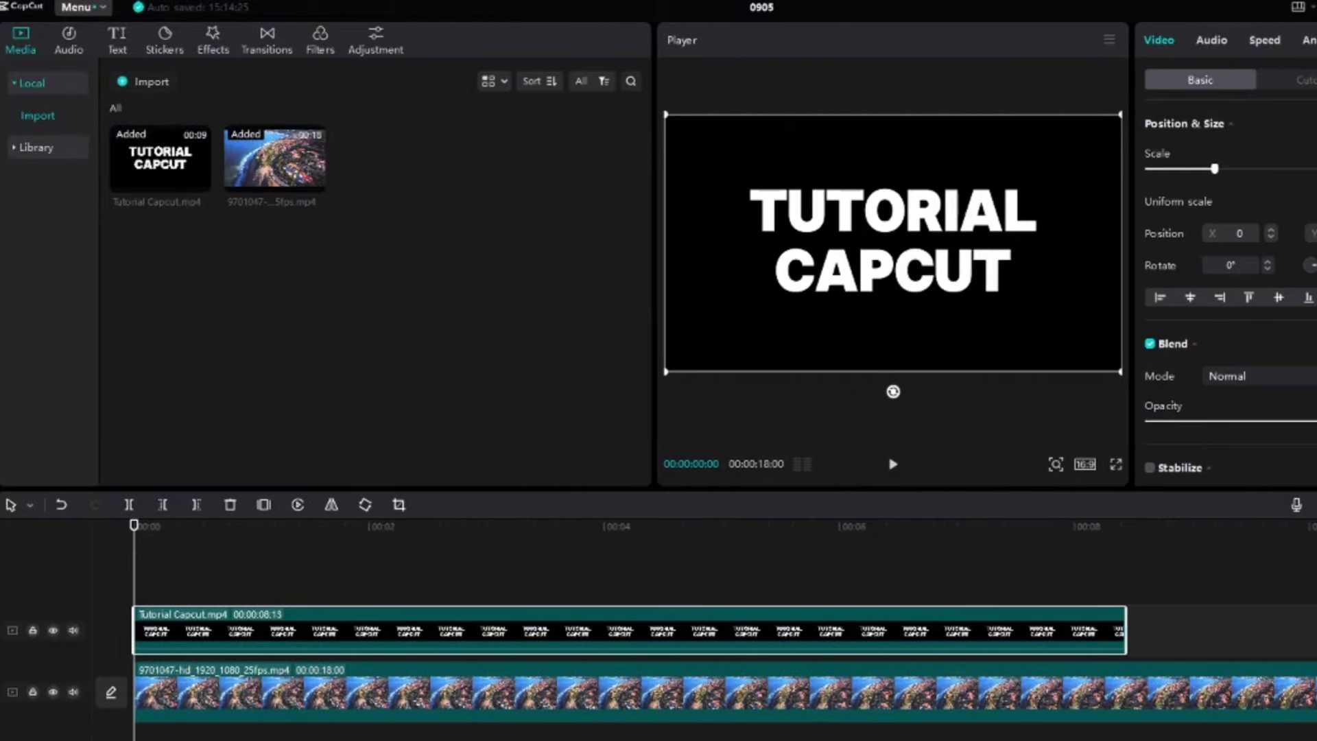
{"action": "left_click", "coordinate": [332, 729]}
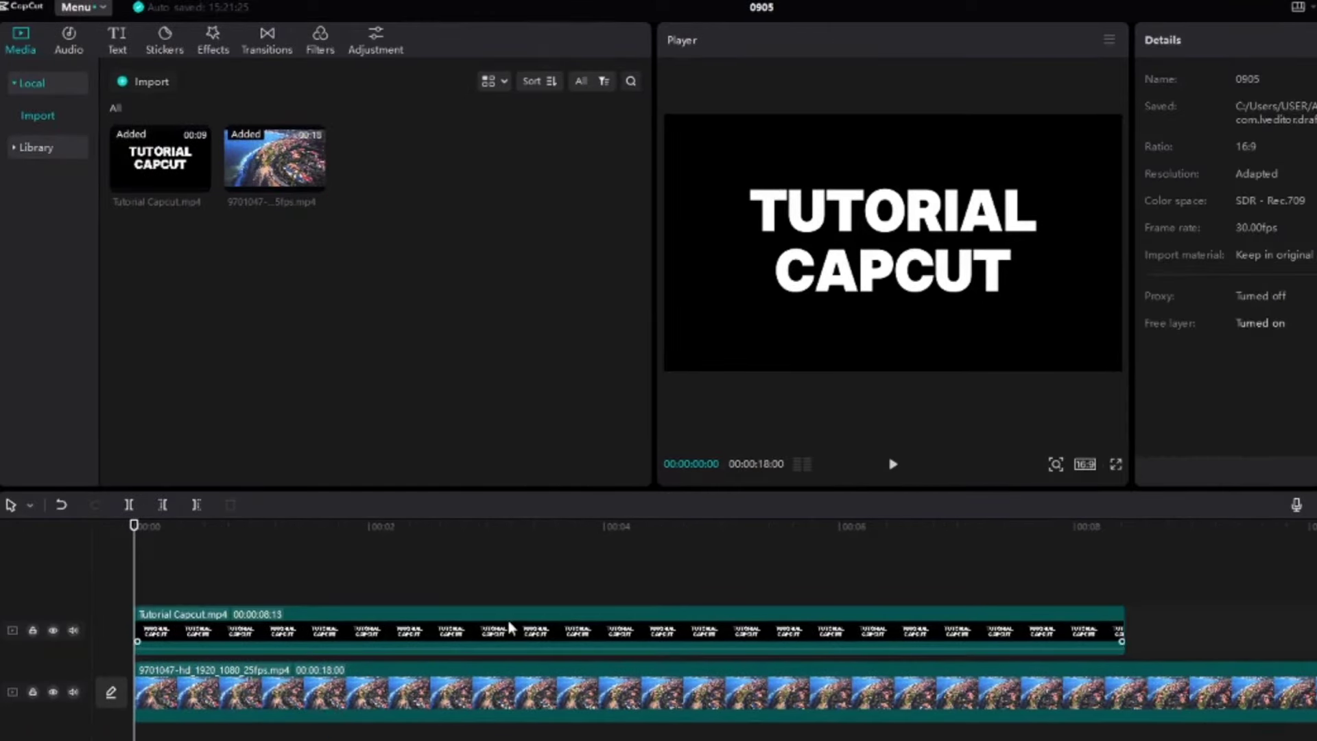
{"action": "left_click_drag", "start_coordinate": [463, 576], "coordinate": [343, 731]}
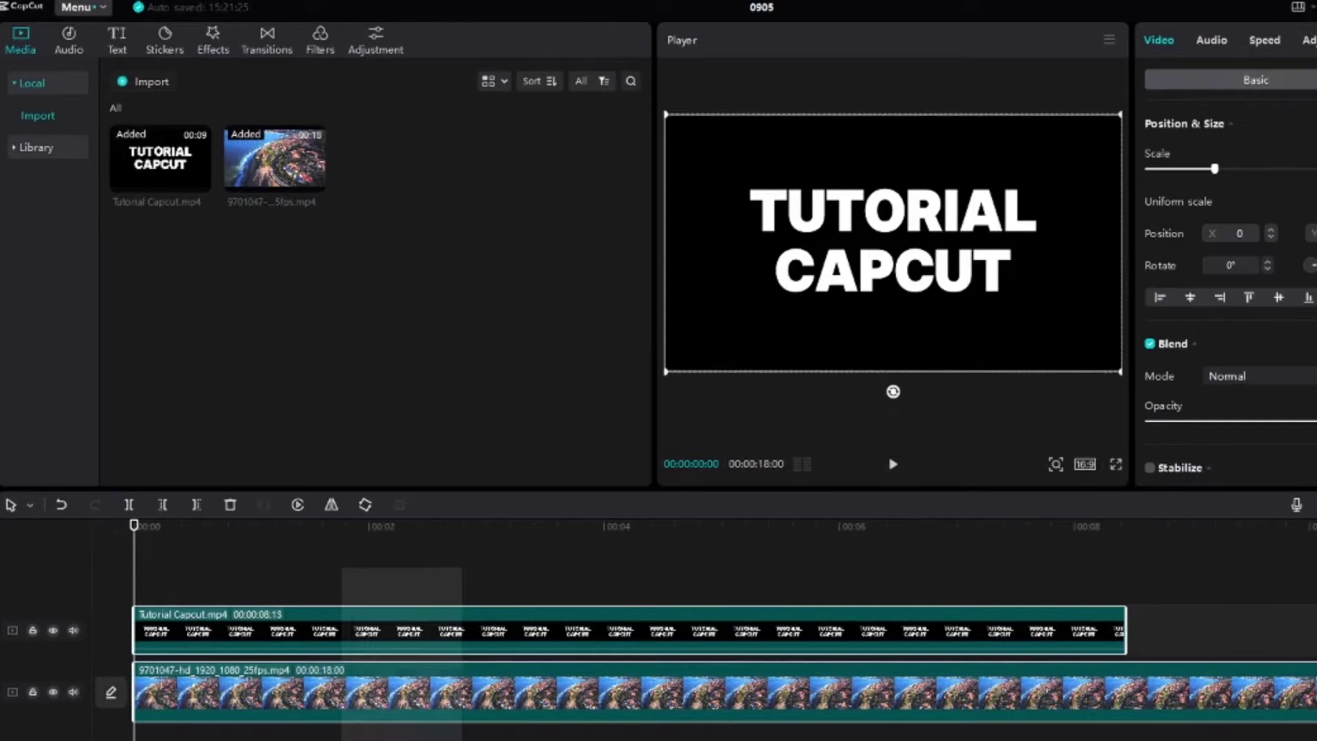
{"action": "left_click", "coordinate": [474, 561]}
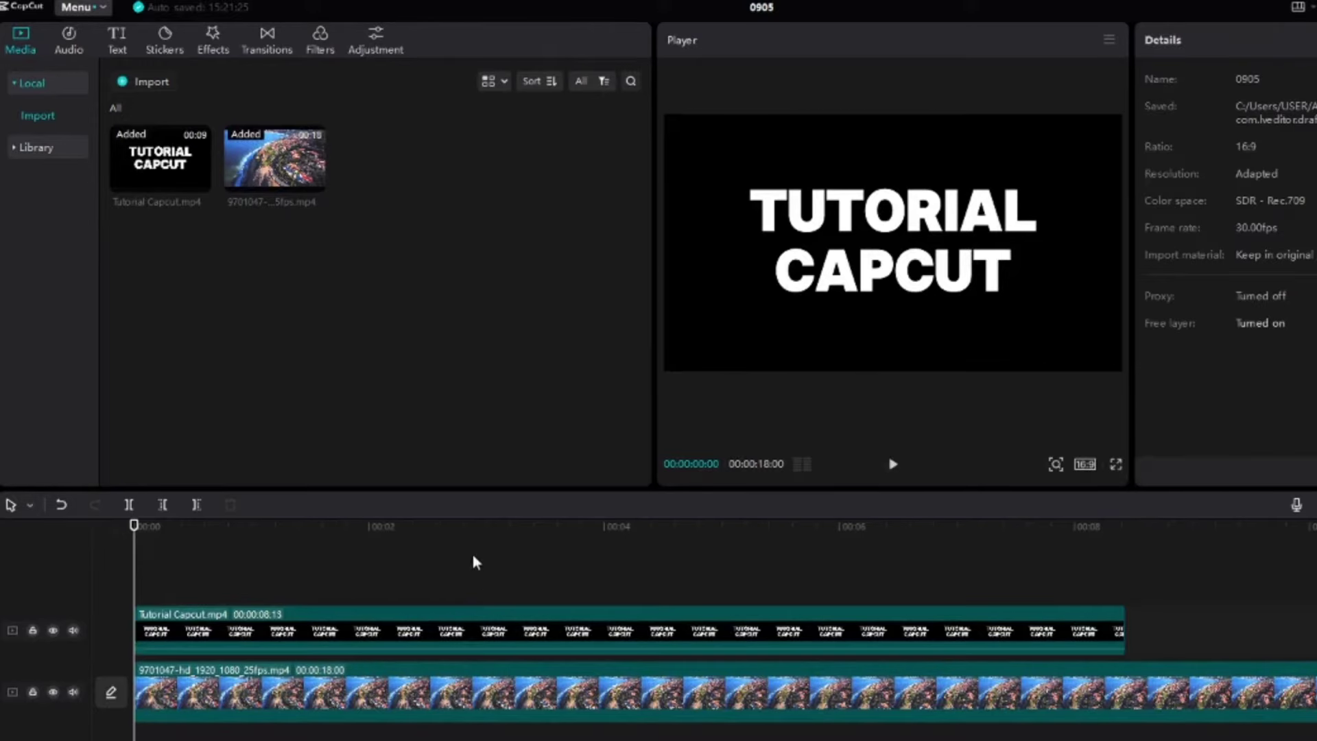
Set the blend mode of the Tutorial Capcut clip to Multiply
{"action": "left_click", "coordinate": [215, 629]}
{"action": "key", "text": "Home"}
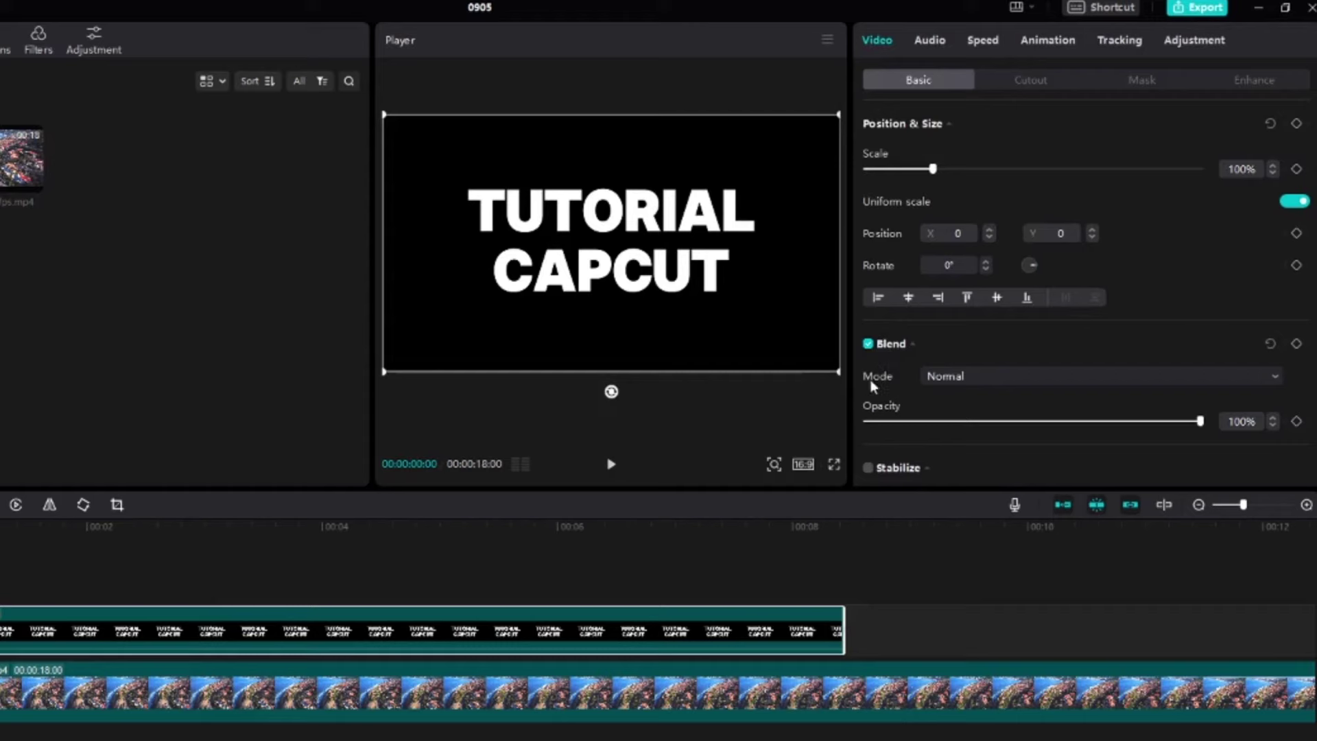
{"action": "left_click", "coordinate": [1020, 382]}
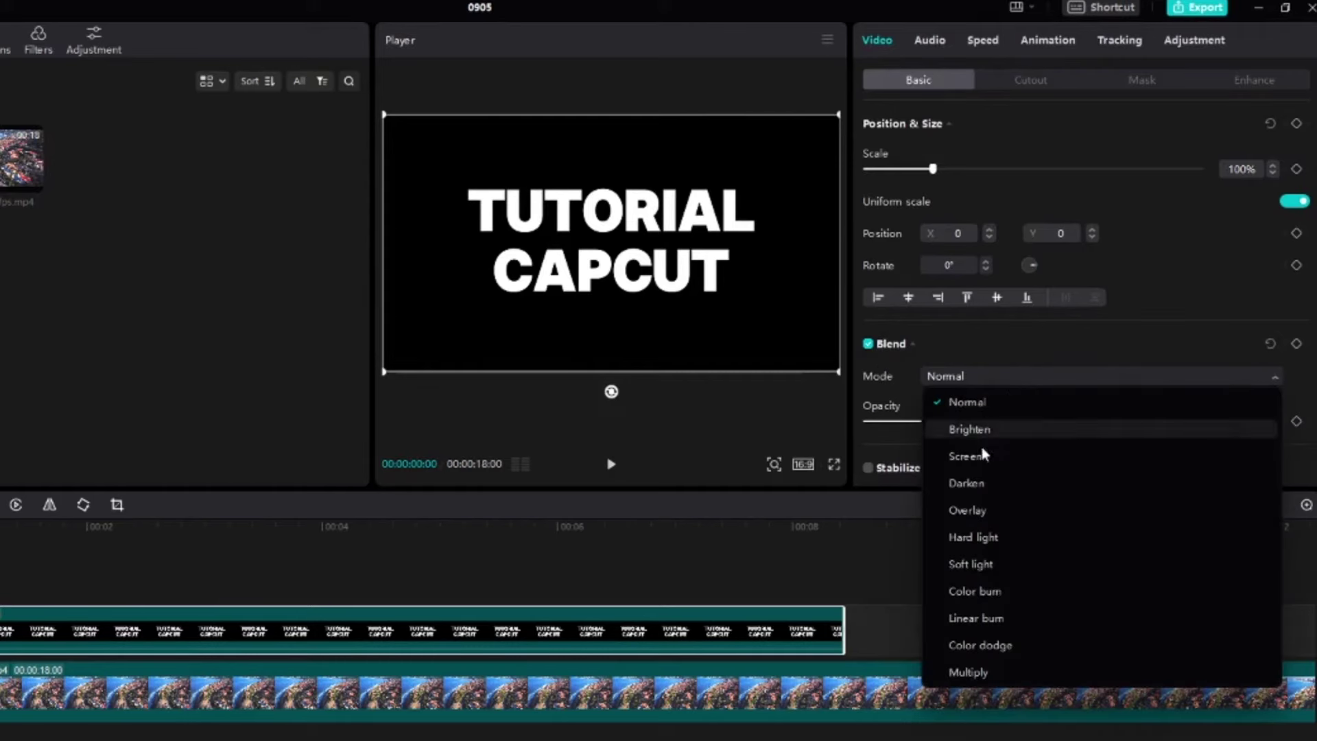
{"action": "left_click", "coordinate": [981, 675]}
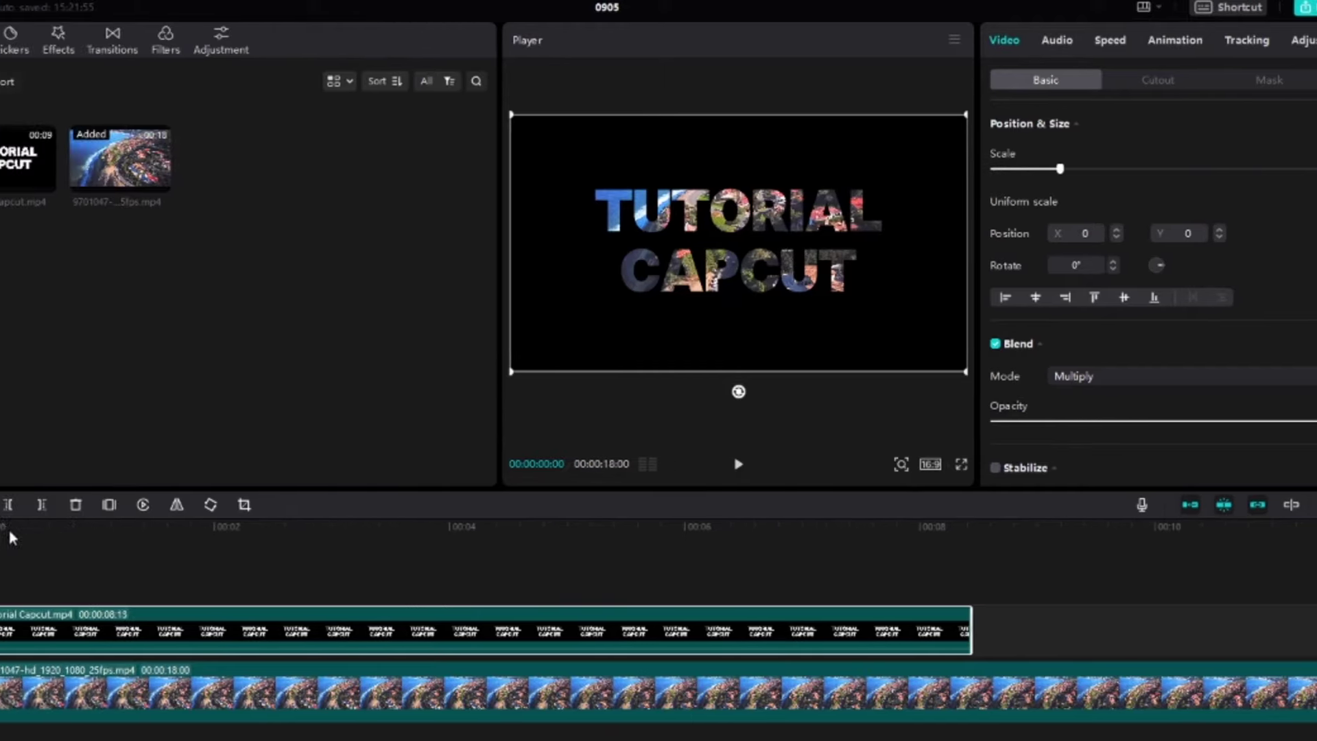
Enlarge the Tutorial Capcut clip to 158% scale at 00:00:01:18 with a scale keyframe
{"action": "left_click_drag", "start_coordinate": [26, 528], "coordinate": [215, 556]}
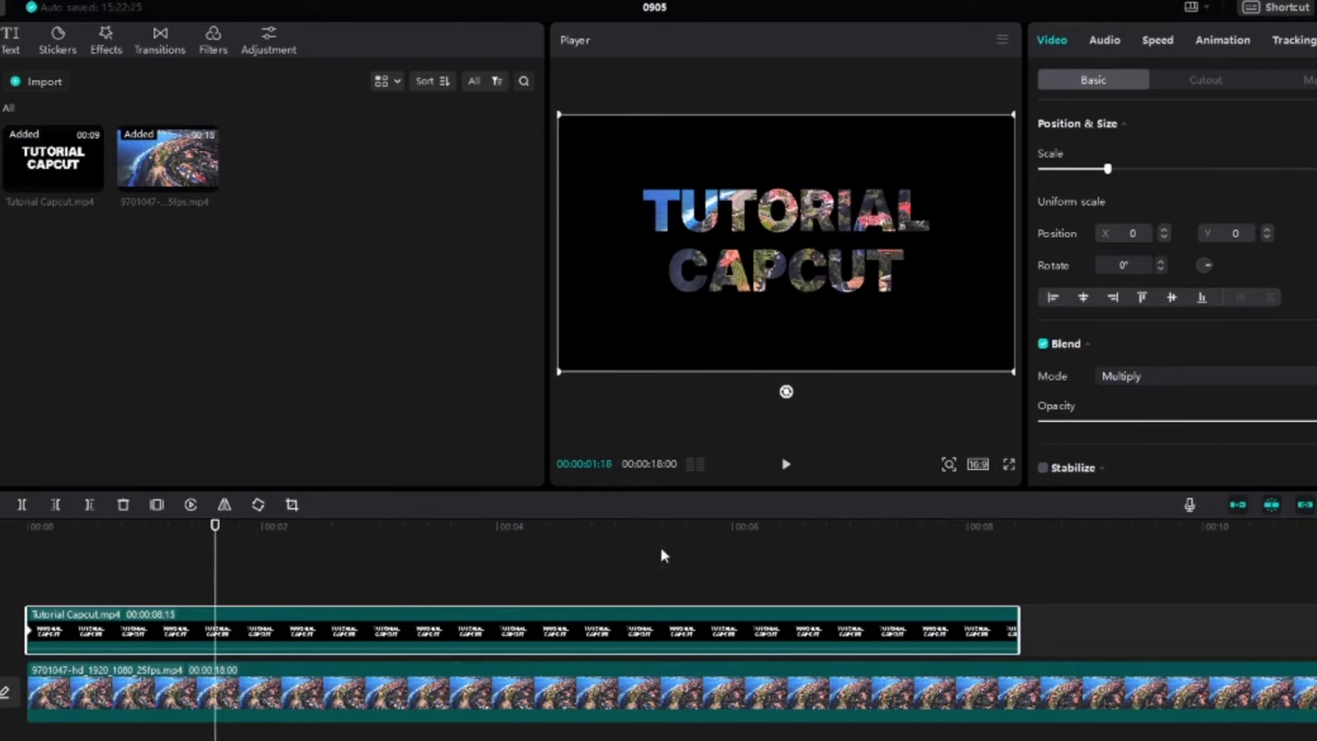
{"action": "left_click_drag", "start_coordinate": [937, 174], "coordinate": [978, 187]}
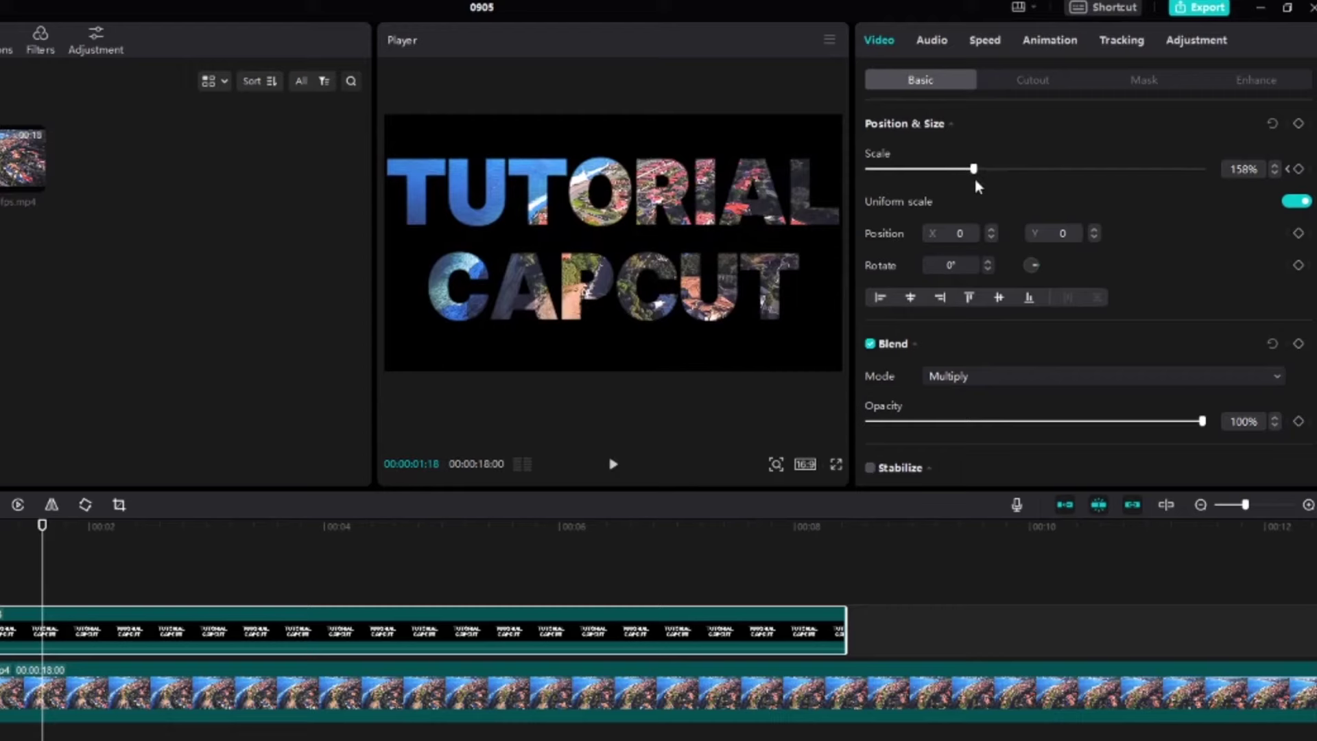
{"action": "left_click", "coordinate": [1298, 169]}
Apply a Horizontal mask to the Tutorial Capcut clip to keep only its upper half
{"action": "left_click", "coordinate": [1145, 81]}
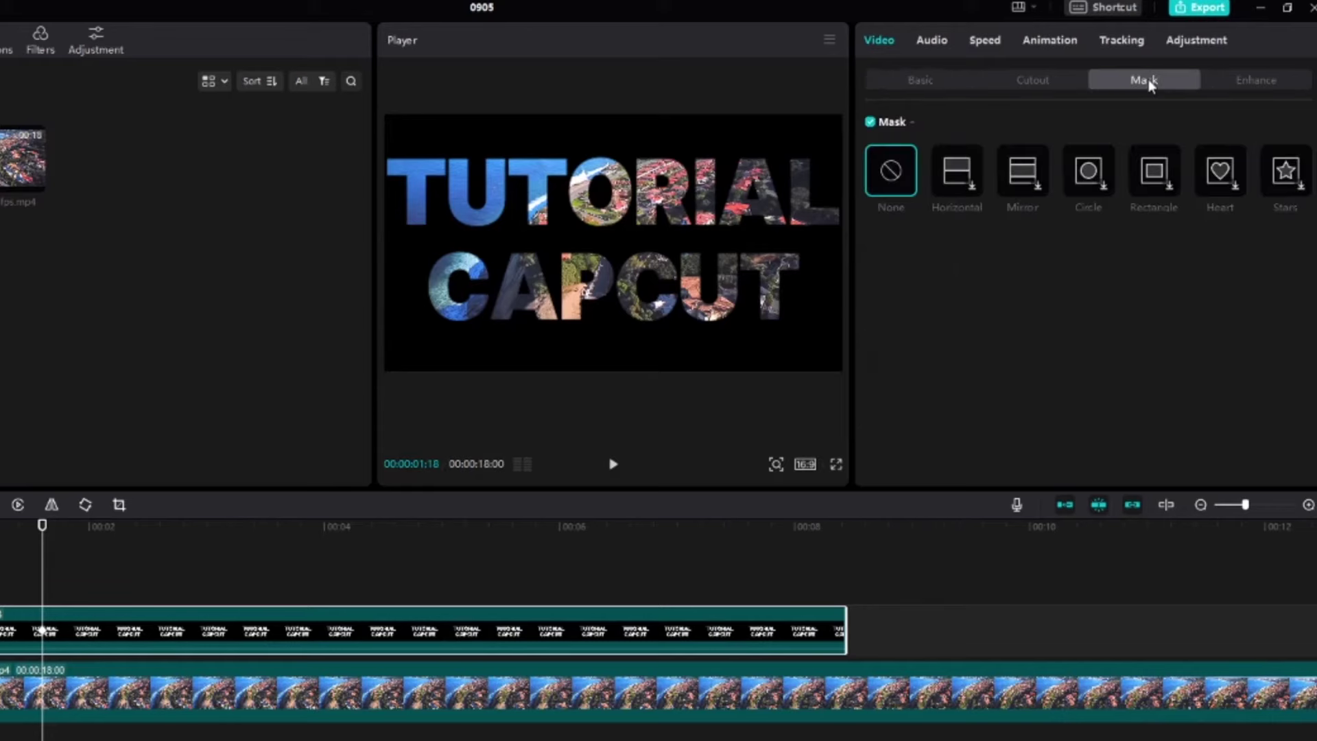
{"action": "left_click", "coordinate": [964, 177]}
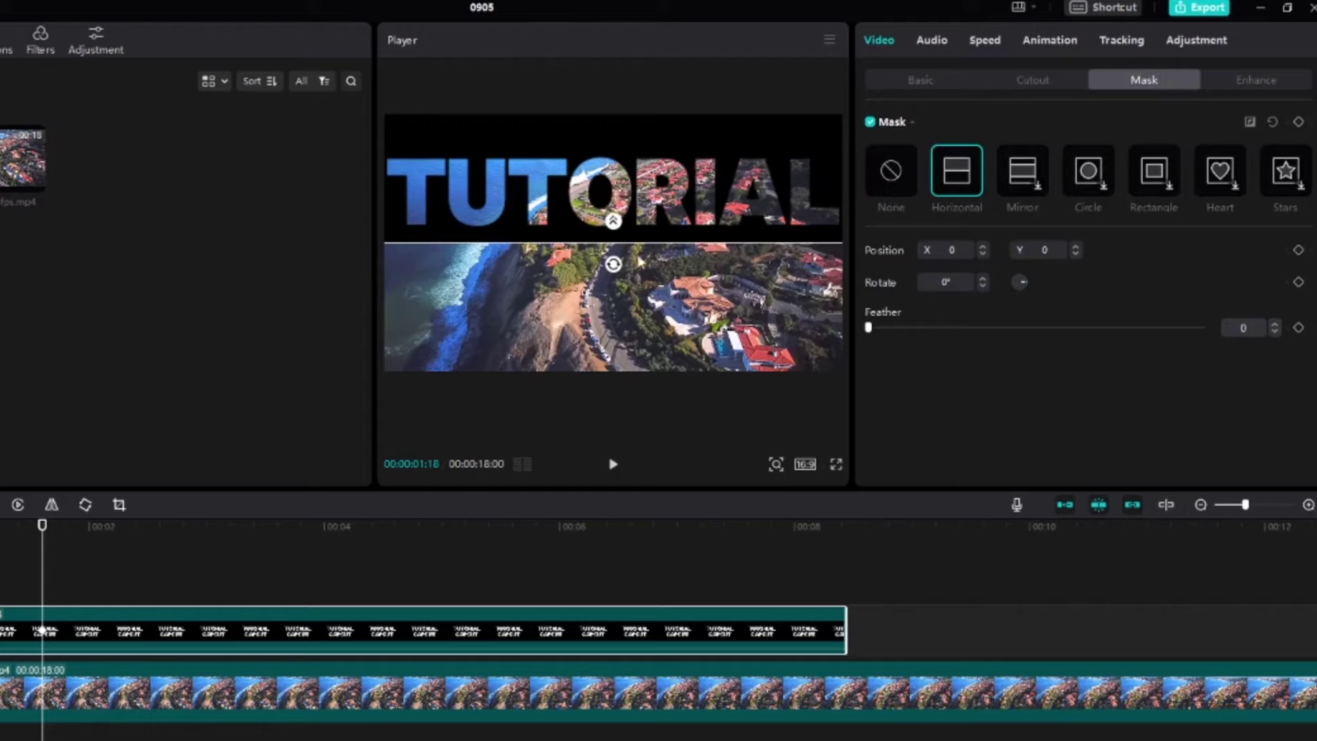
{"action": "left_click_drag", "start_coordinate": [613, 220], "coordinate": [612, 250]}
Add a position keyframe to the Tutorial Capcut clip at 00:00:01:18, where its scale keyframe sits
{"action": "left_click", "coordinate": [53, 526]}
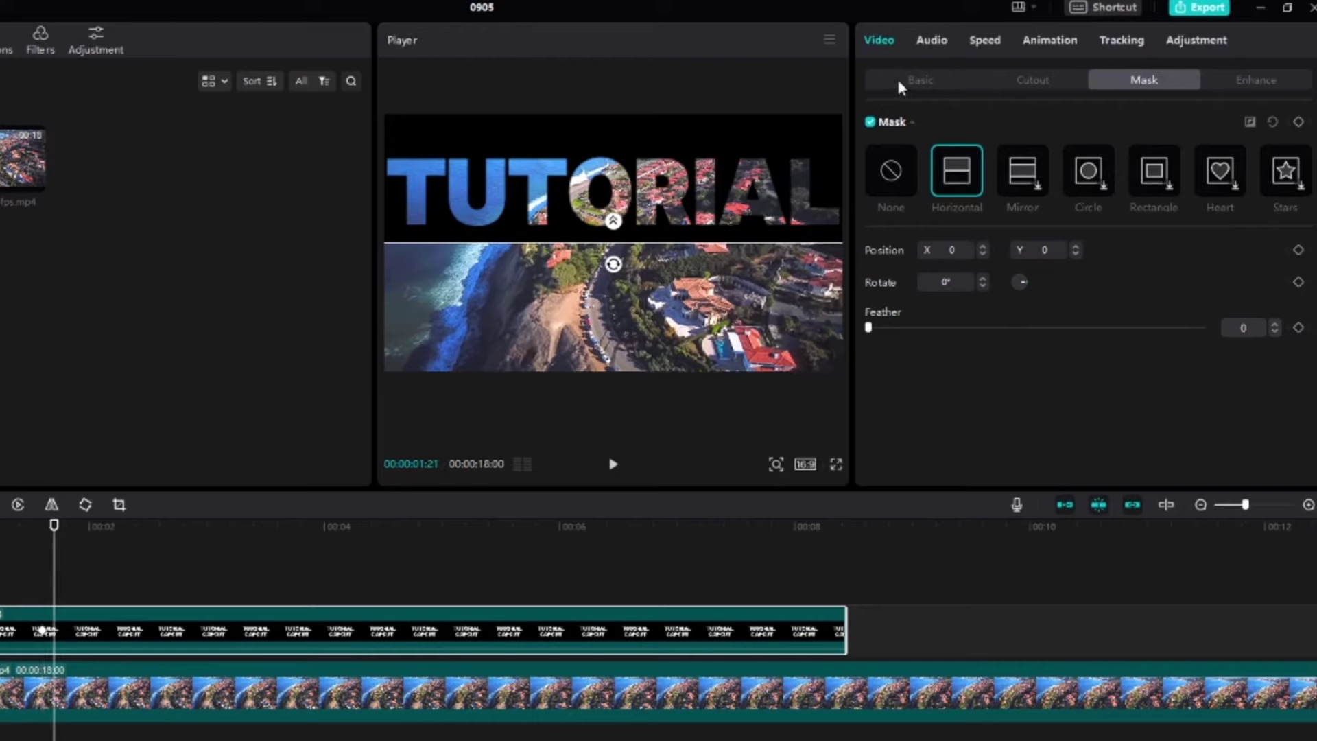
{"action": "left_click", "coordinate": [921, 81]}
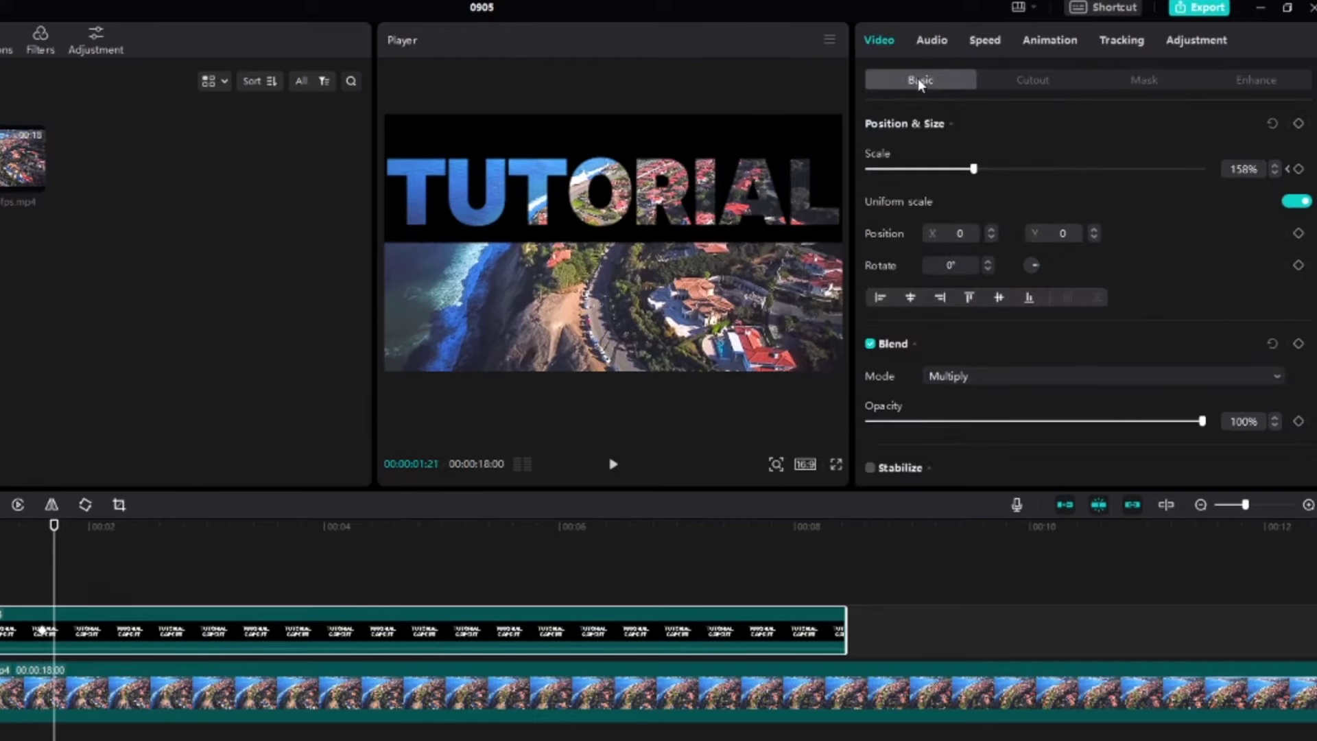
{"action": "left_click", "coordinate": [43, 547]}
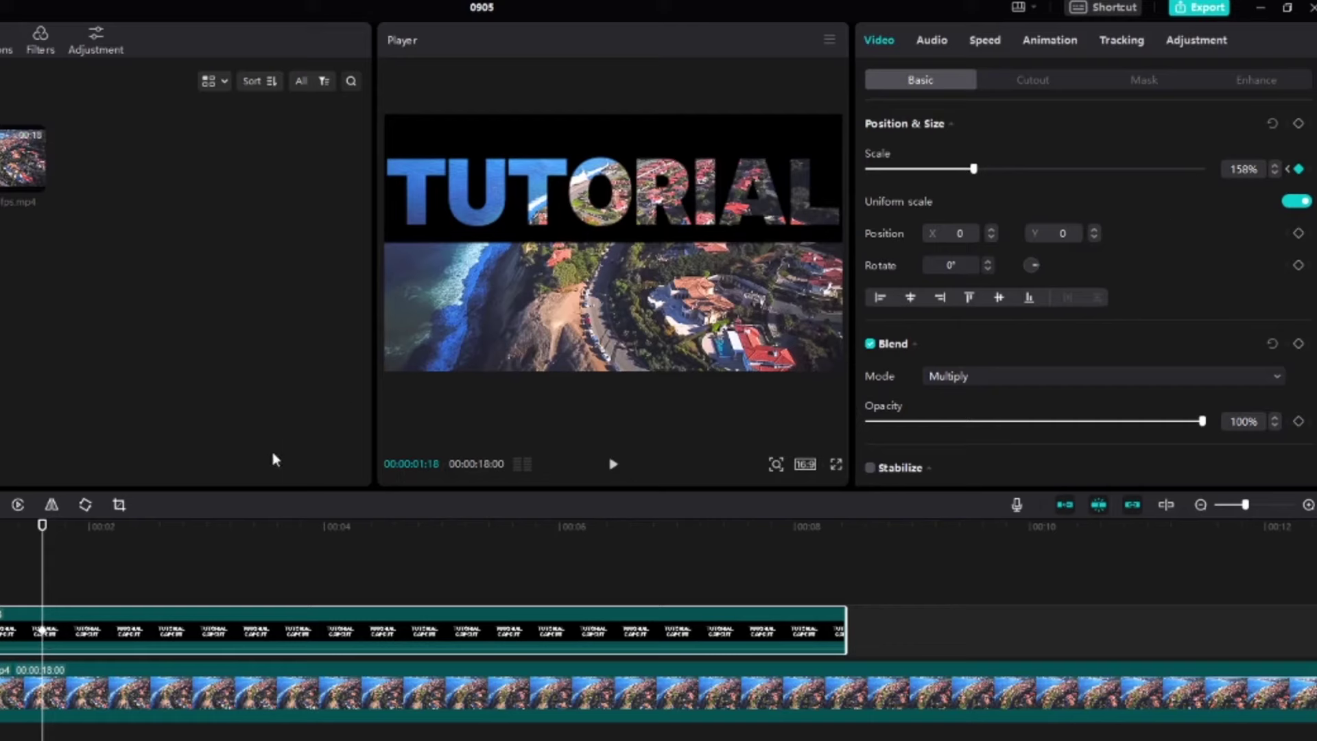
{"action": "left_click", "coordinate": [1298, 233]}
Keyframe the Tutorial Capcut clip's position at 00:00:02:00, trying Y at 180 before setting it to 900
{"action": "left_click_drag", "start_coordinate": [42, 527], "coordinate": [90, 542]}
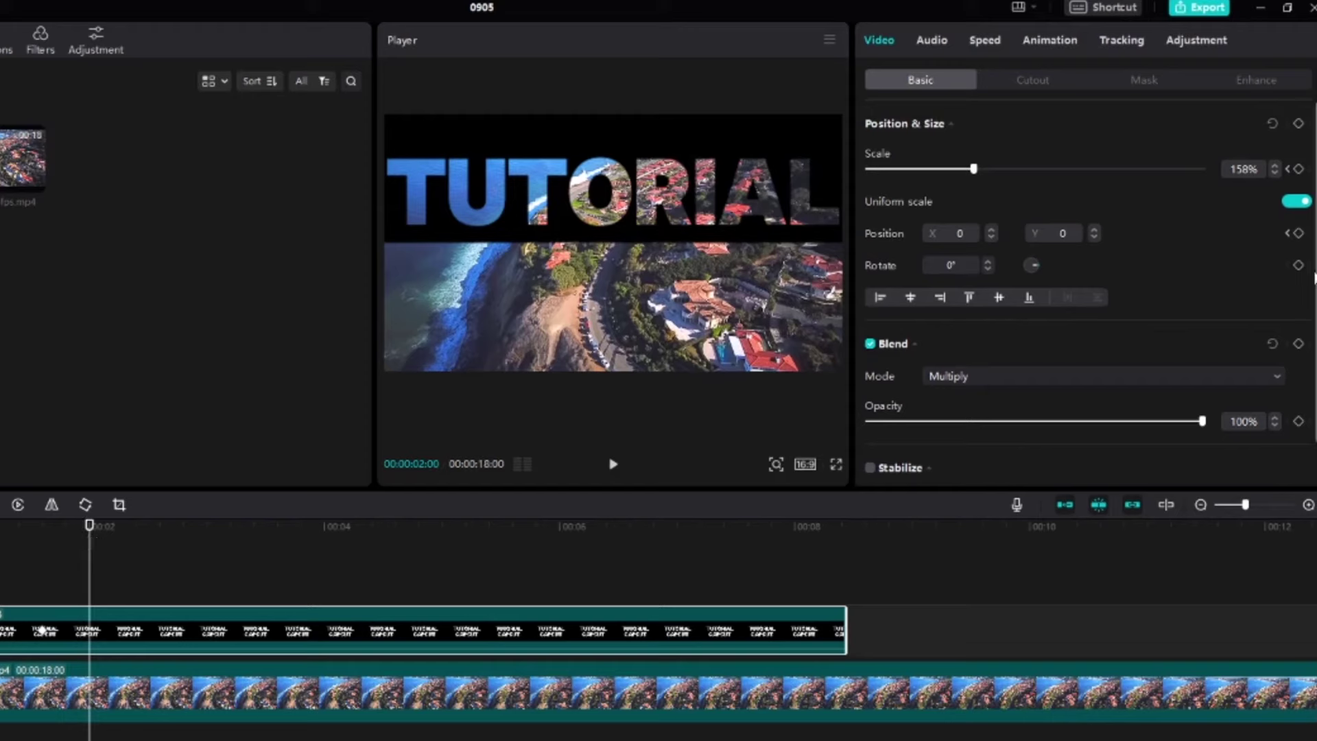
{"action": "left_click", "coordinate": [1298, 233]}
{"action": "left_click", "coordinate": [1061, 231]}
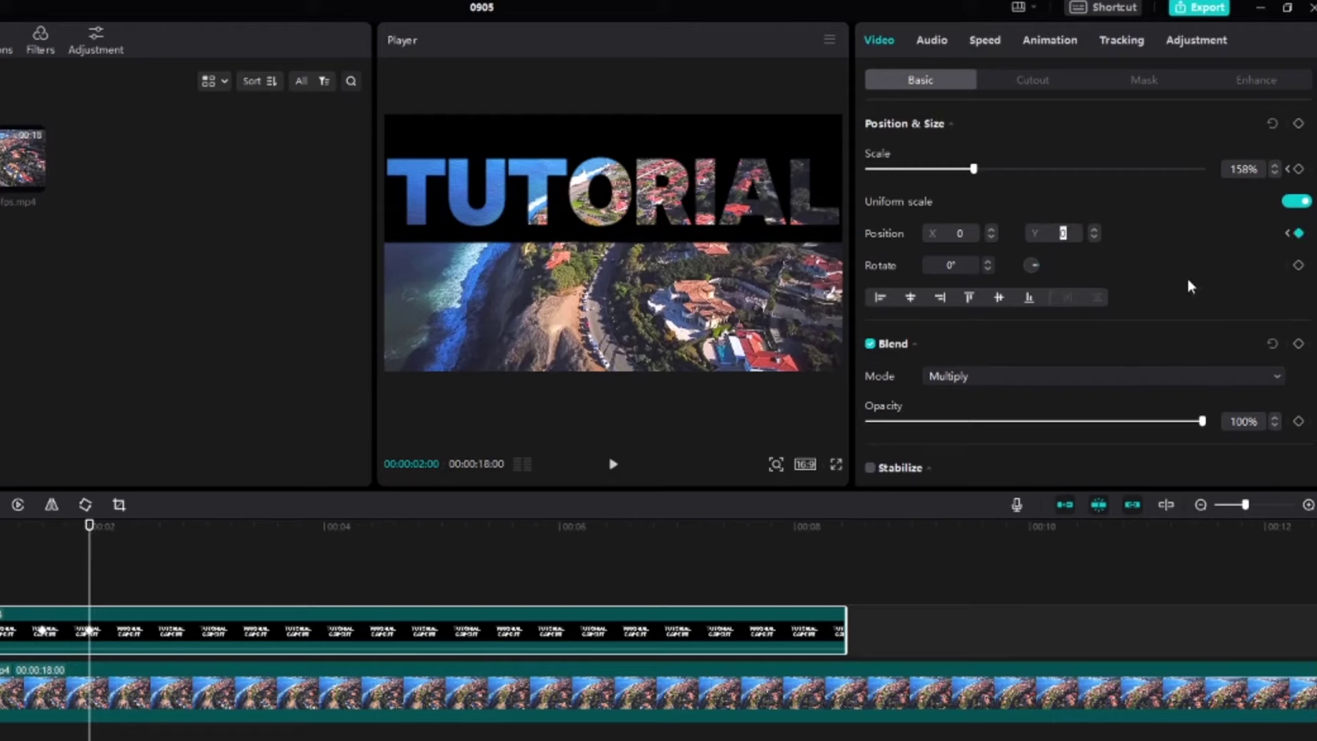
{"action": "type", "text": "180"}
{"action": "key", "text": "Return"}
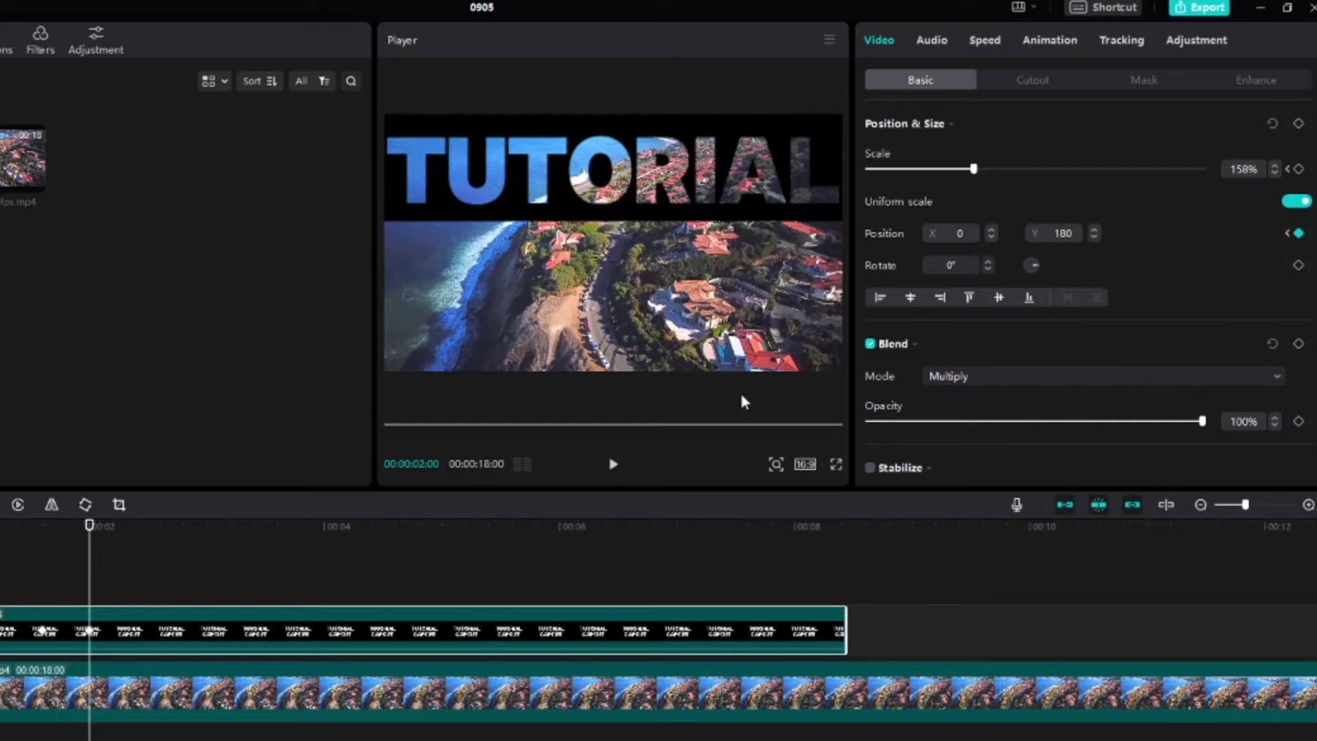
{"action": "left_click", "coordinate": [1061, 233]}
{"action": "type", "text": "900"}
{"action": "key", "text": "Return"}
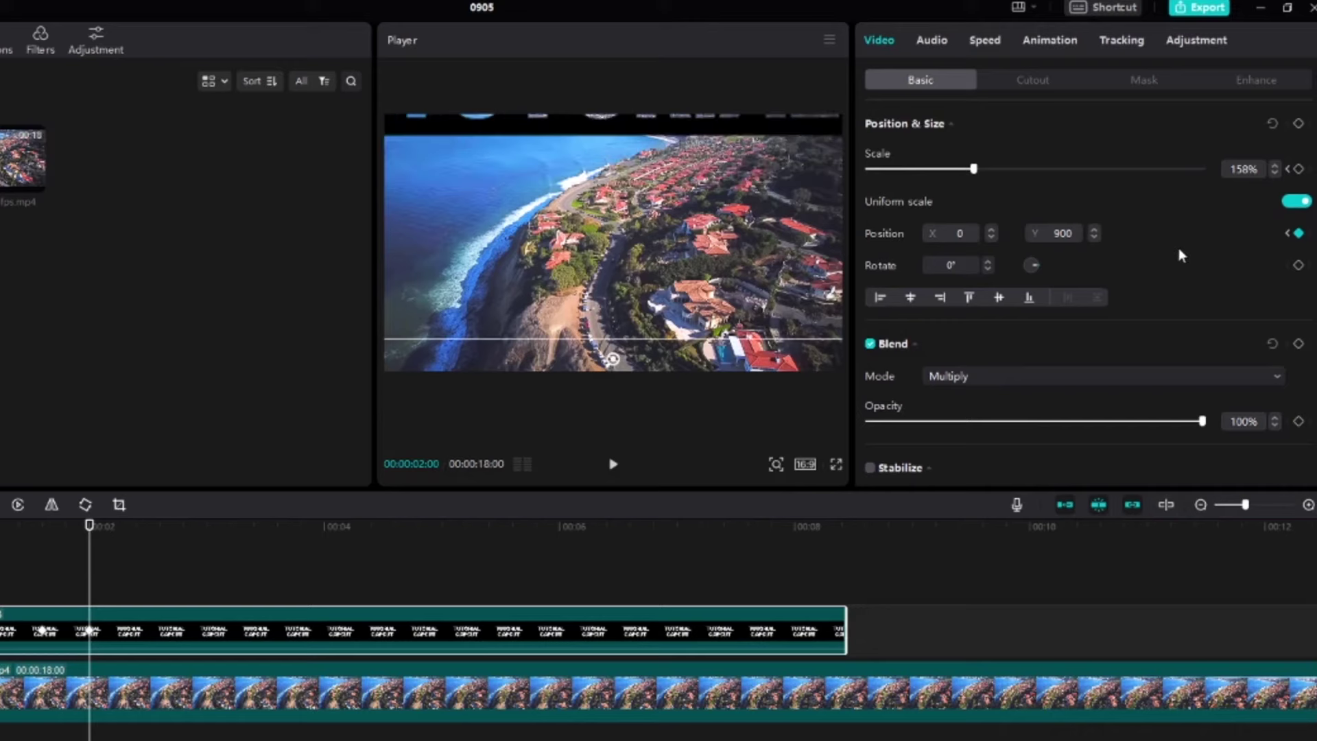
Set the Tutorial Capcut clip's Y position to 1200 at its 00:00:02:00 keyframe
{"action": "key", "text": "ctrl+a"}
{"action": "type", "text": "1200"}
{"action": "key", "text": "Return"}
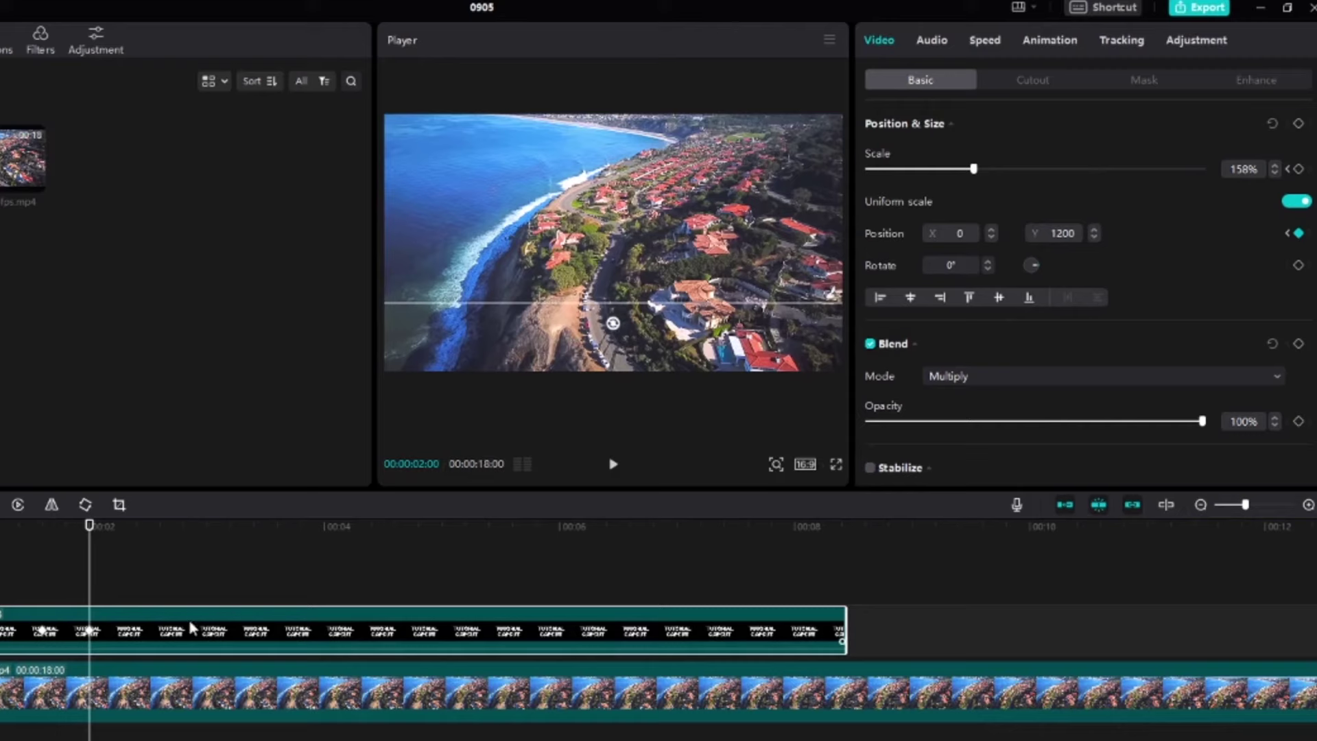
Duplicate the Tutorial Capcut clip onto a track above the original, aligned to the start of the timeline
{"action": "left_click", "coordinate": [207, 563]}
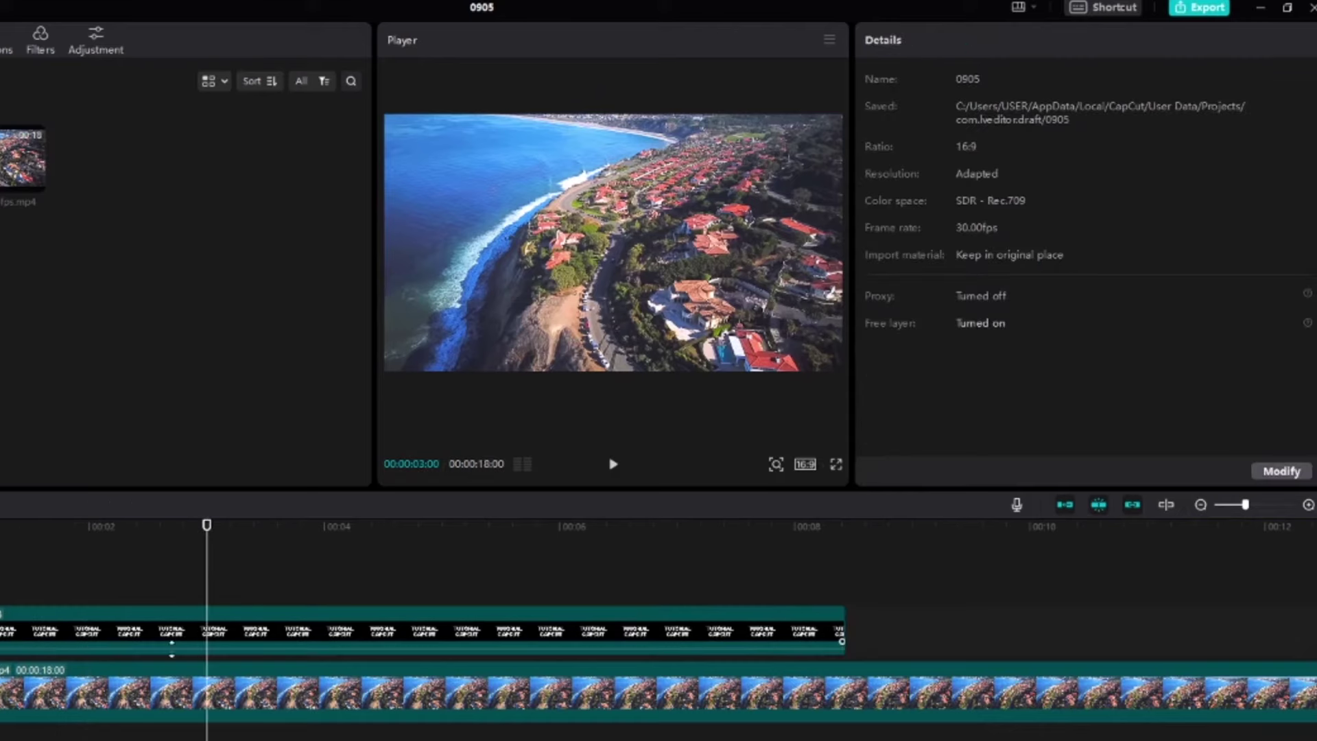
{"action": "left_click", "coordinate": [148, 622]}
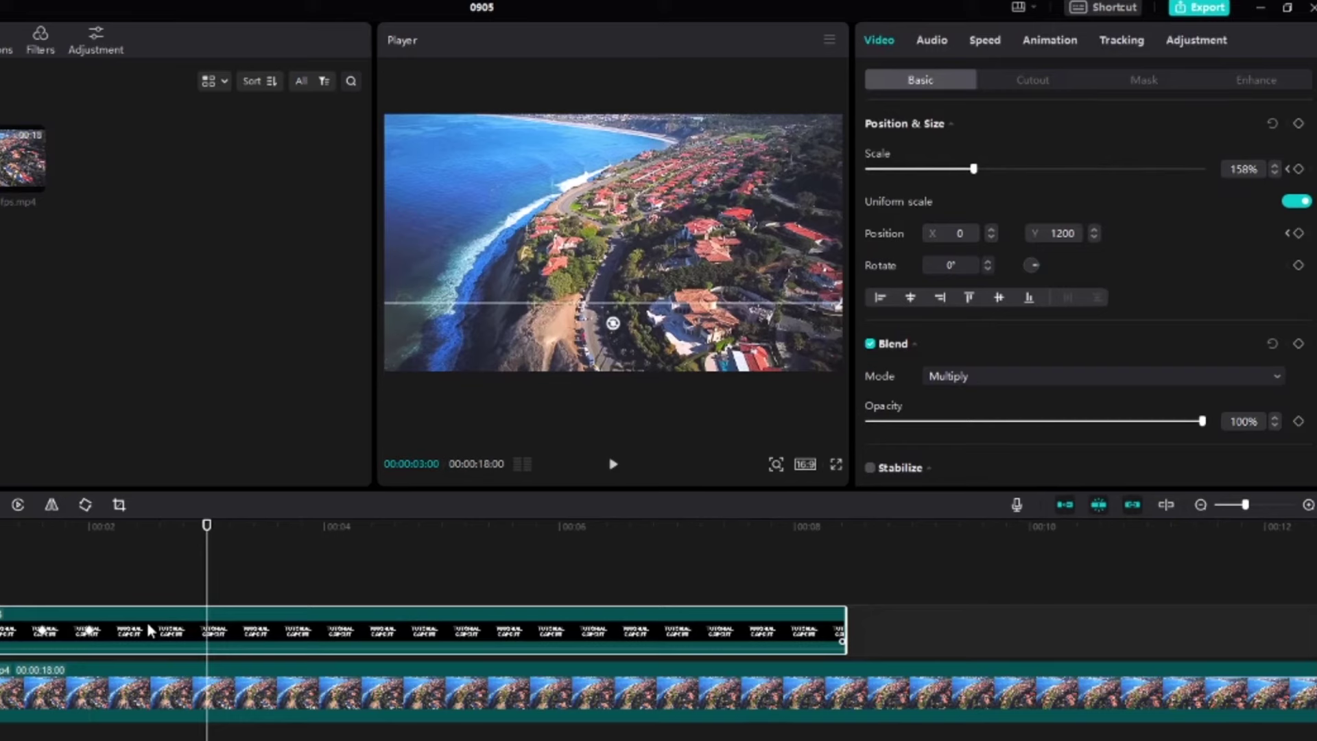
{"action": "right_click", "coordinate": [147, 621]}
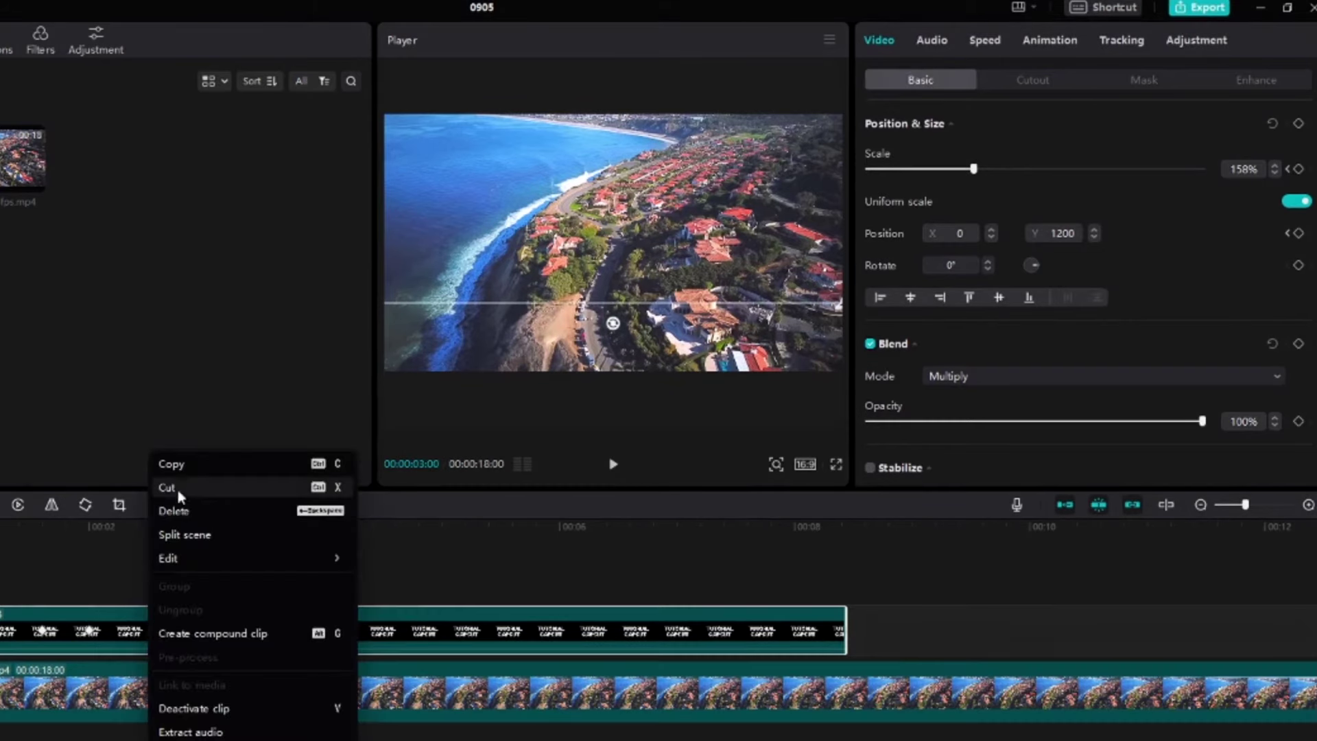
{"action": "left_click", "coordinate": [179, 465]}
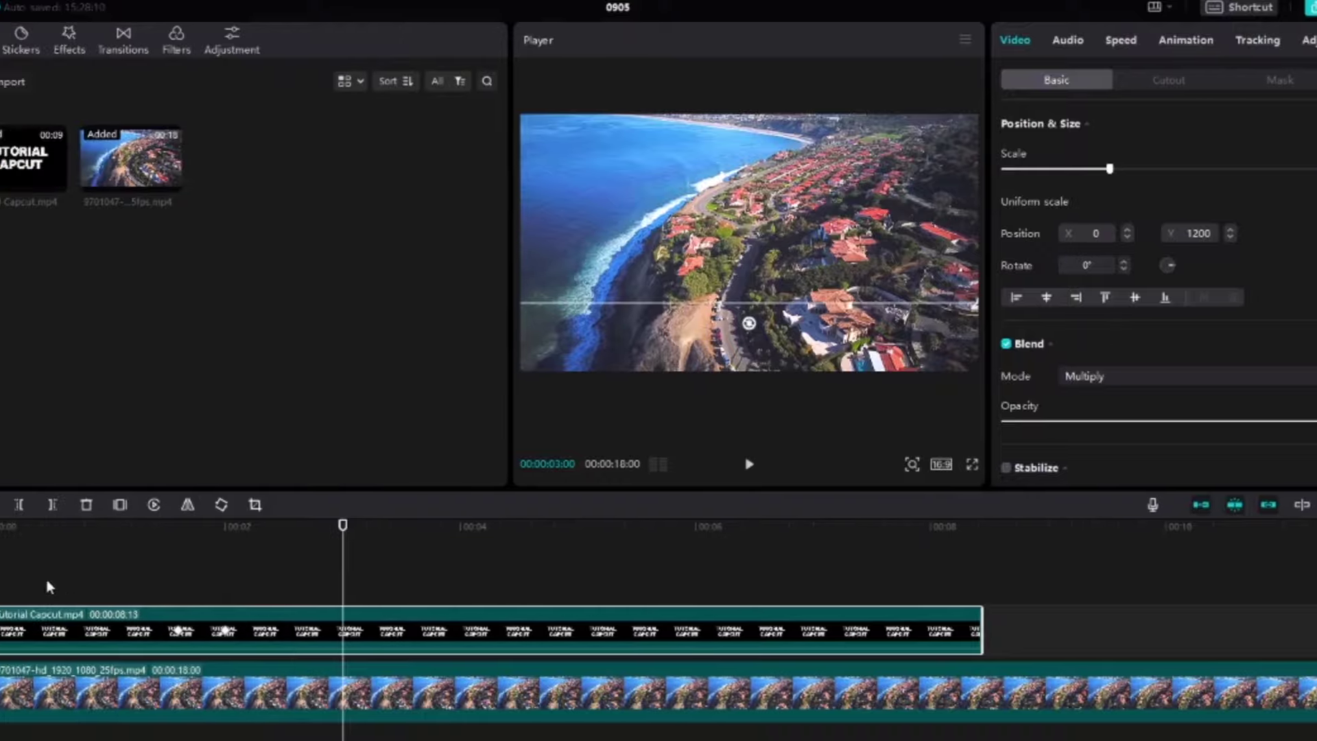
{"action": "left_click", "coordinate": [113, 581]}
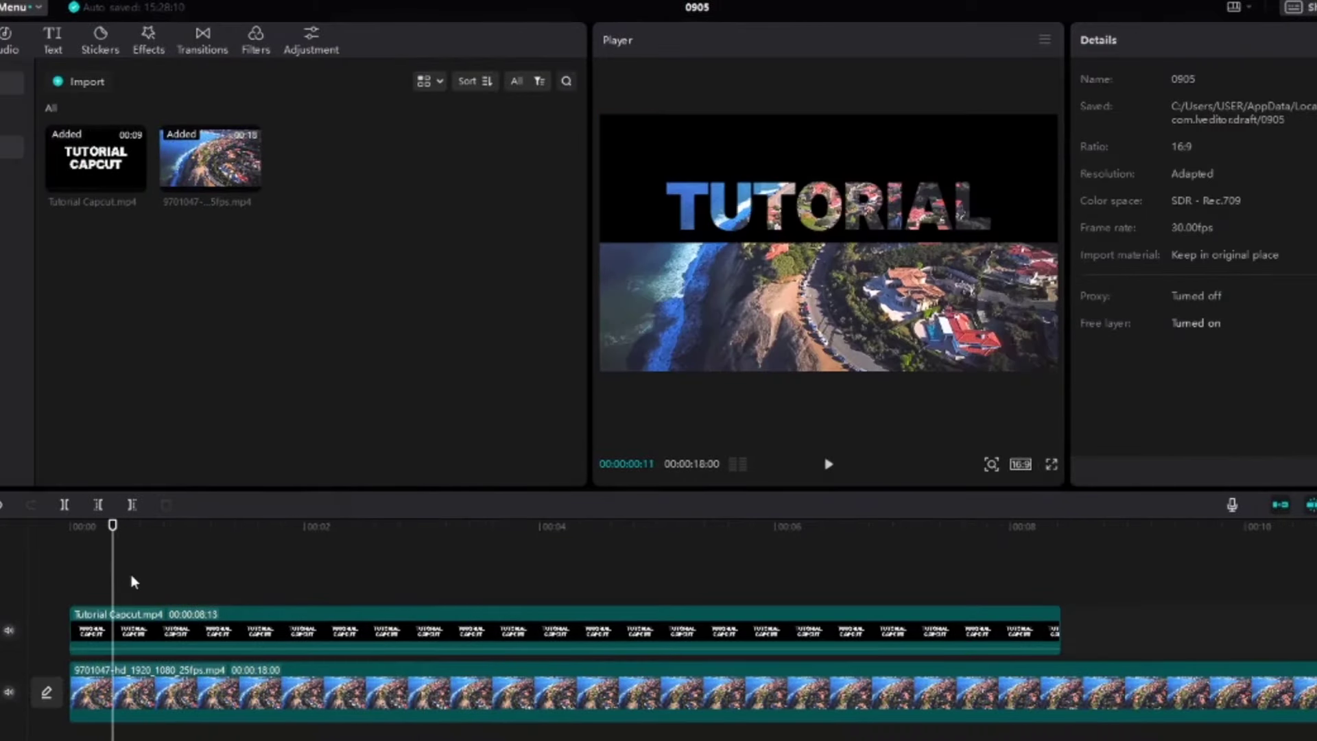
{"action": "right_click", "coordinate": [131, 574]}
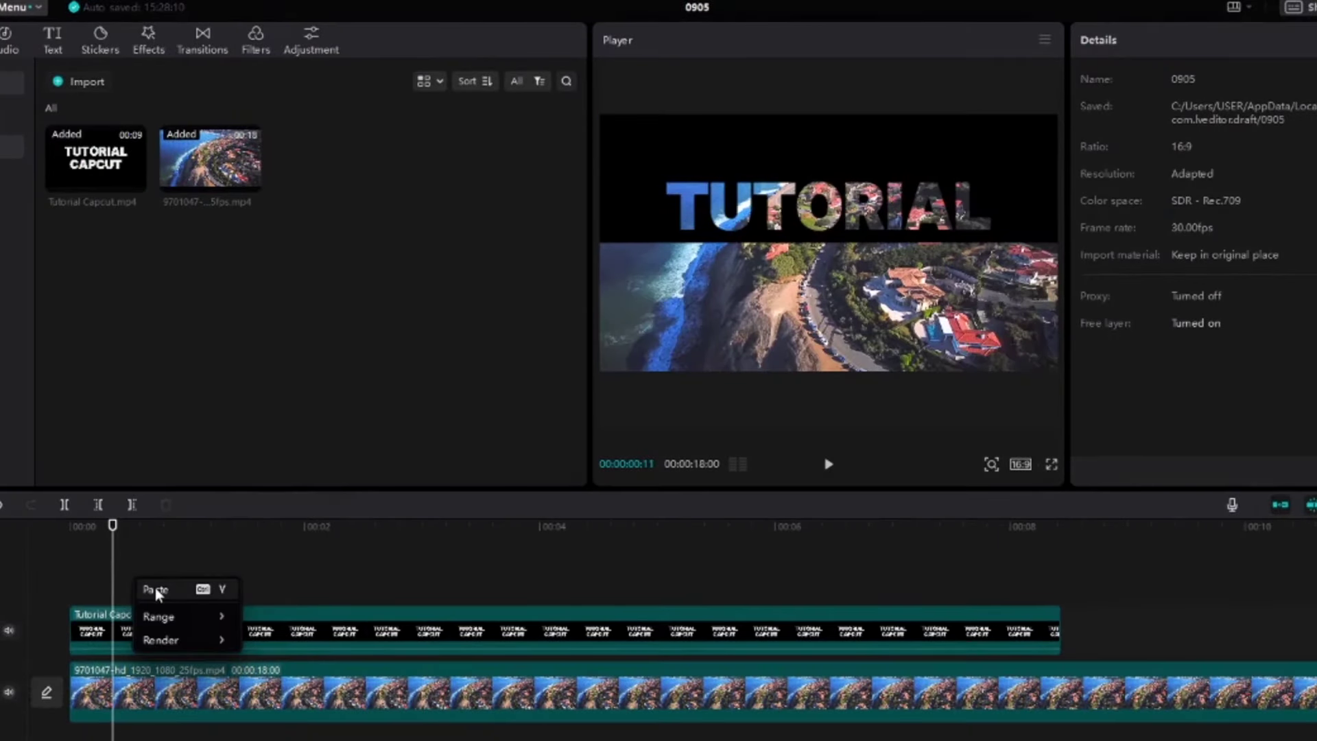
{"action": "left_click", "coordinate": [155, 589]}
{"action": "left_click_drag", "start_coordinate": [382, 588], "coordinate": [244, 601]}
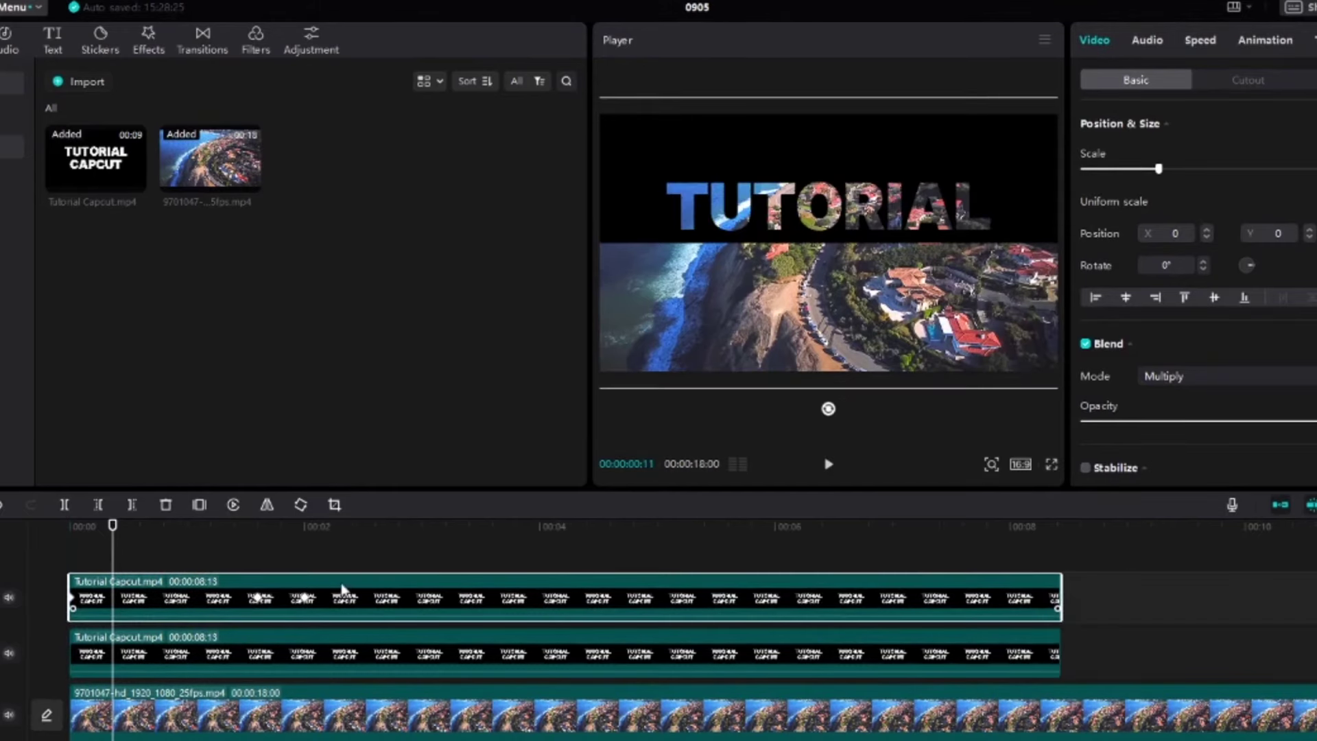
At 00:00:01:18, rotate the upper Tutorial Capcut copy's Horizontal mask to 180° to keep only the CAPCUT half
{"action": "left_click", "coordinate": [268, 547]}
{"action": "left_click", "coordinate": [257, 545]}
{"action": "left_click", "coordinate": [299, 584]}
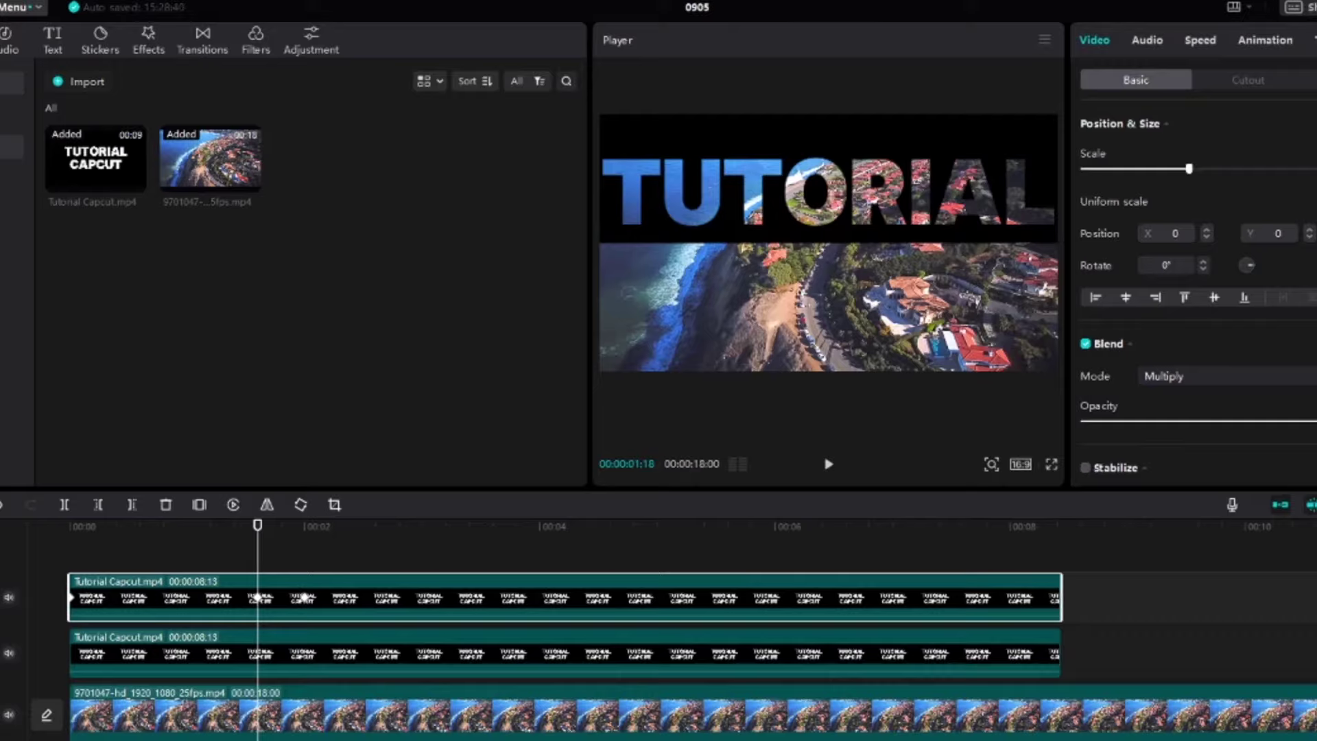
{"action": "left_click", "coordinate": [1236, 85]}
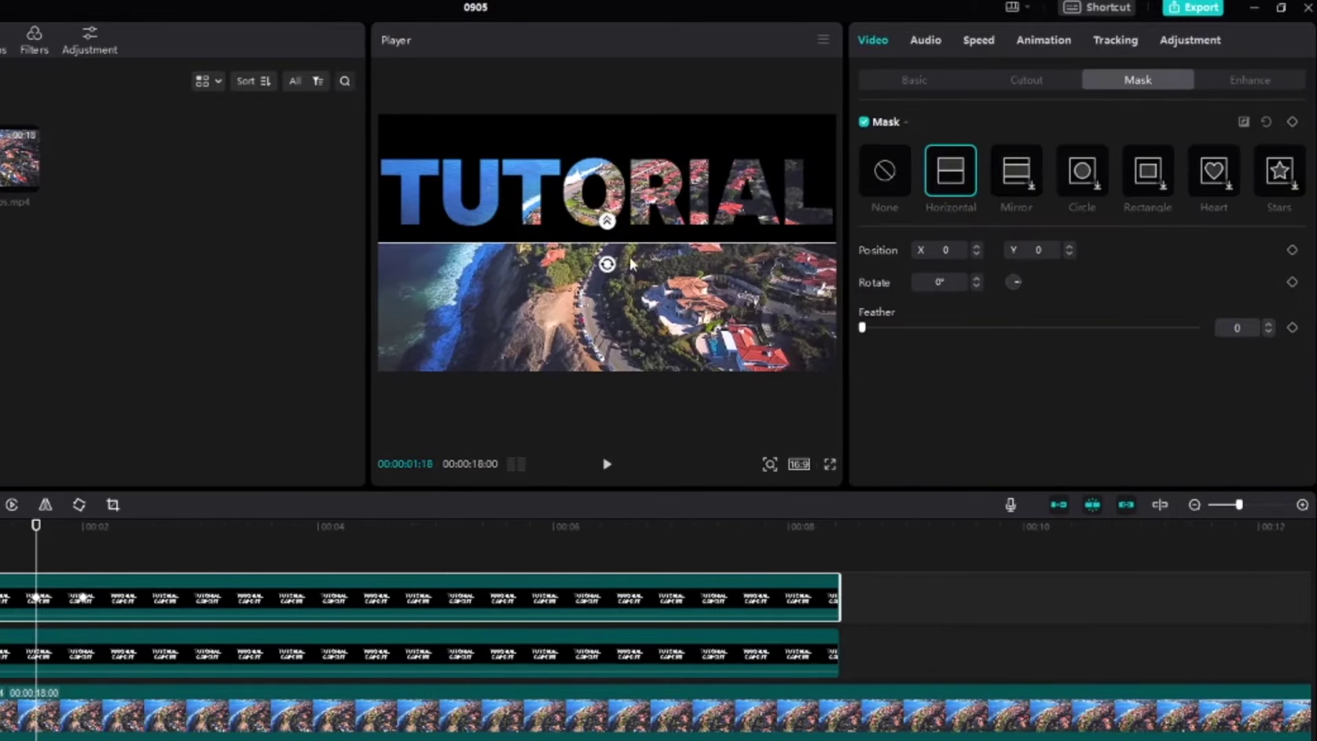
{"action": "left_click_drag", "start_coordinate": [607, 265], "coordinate": [576, 109]}
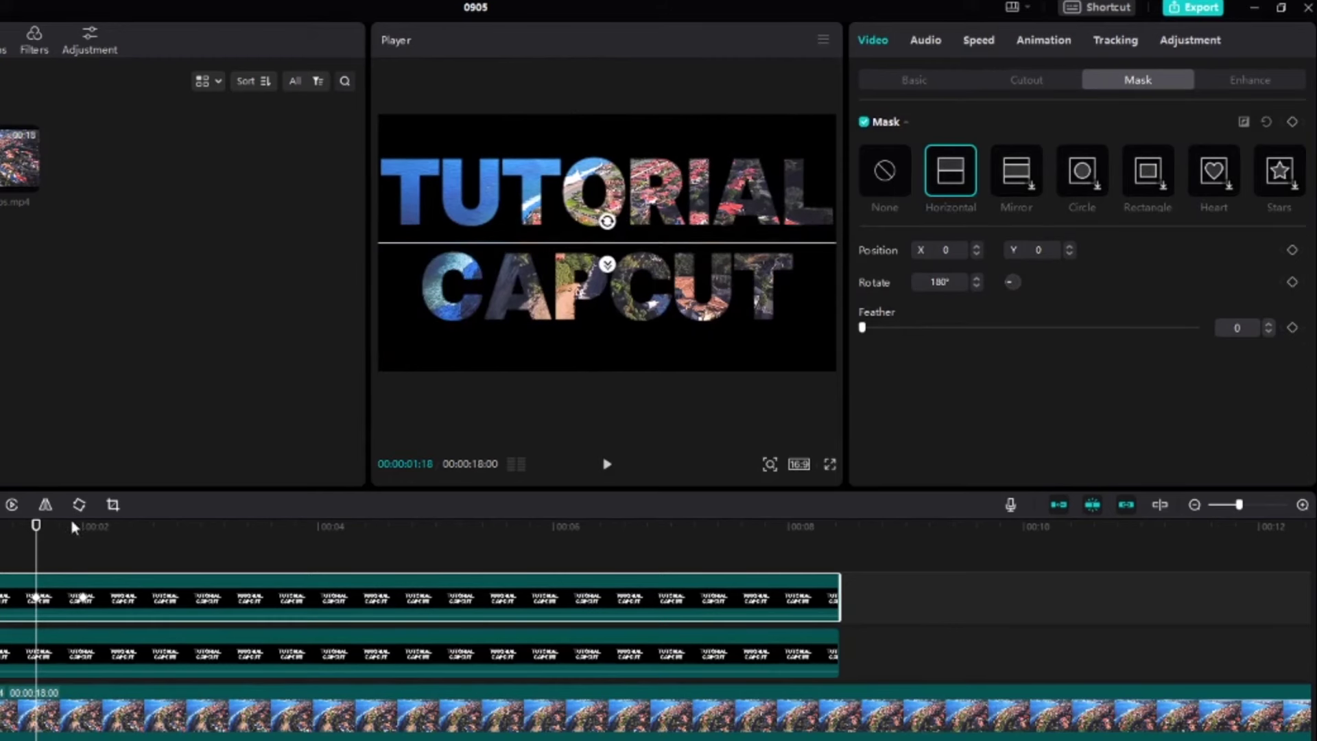
Set the upper Tutorial Capcut copy's Y position to -1200 at its 00:00:02:00 keyframe
{"action": "left_click_drag", "start_coordinate": [36, 525], "coordinate": [81, 536]}
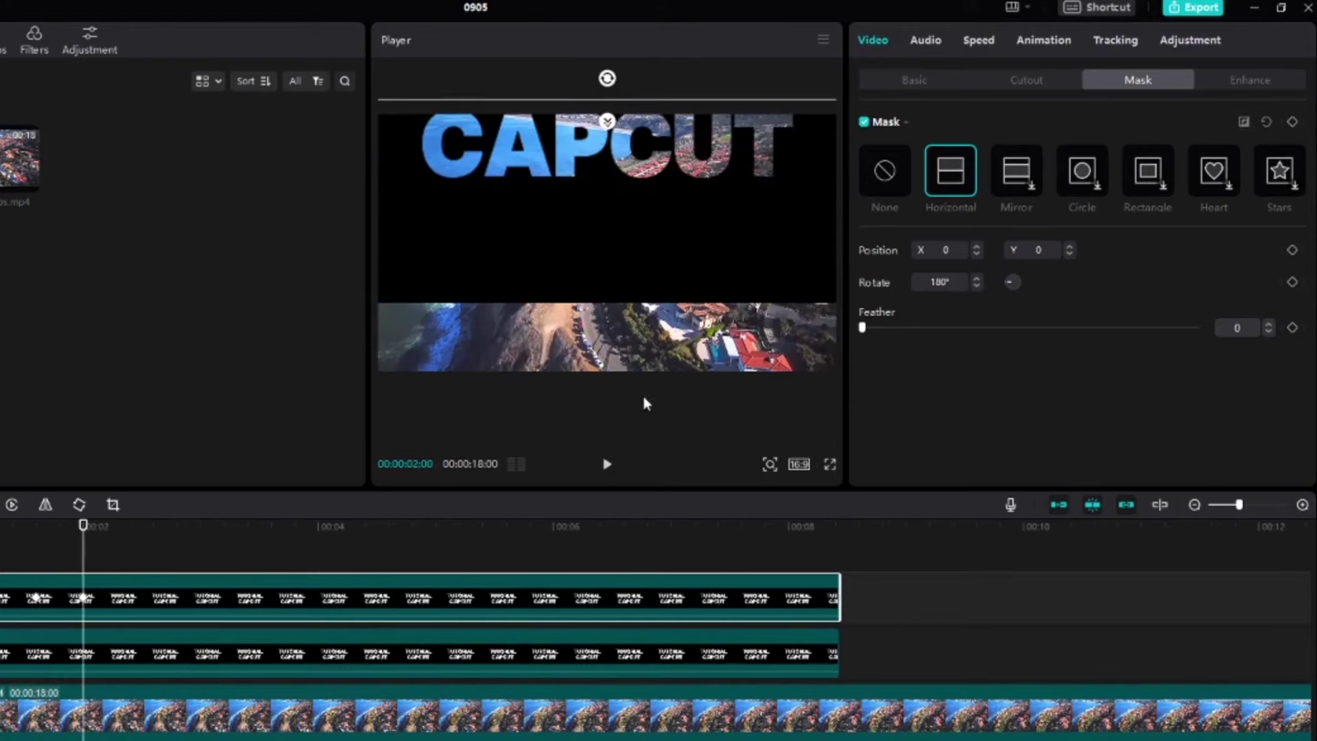
{"action": "left_click", "coordinate": [912, 81]}
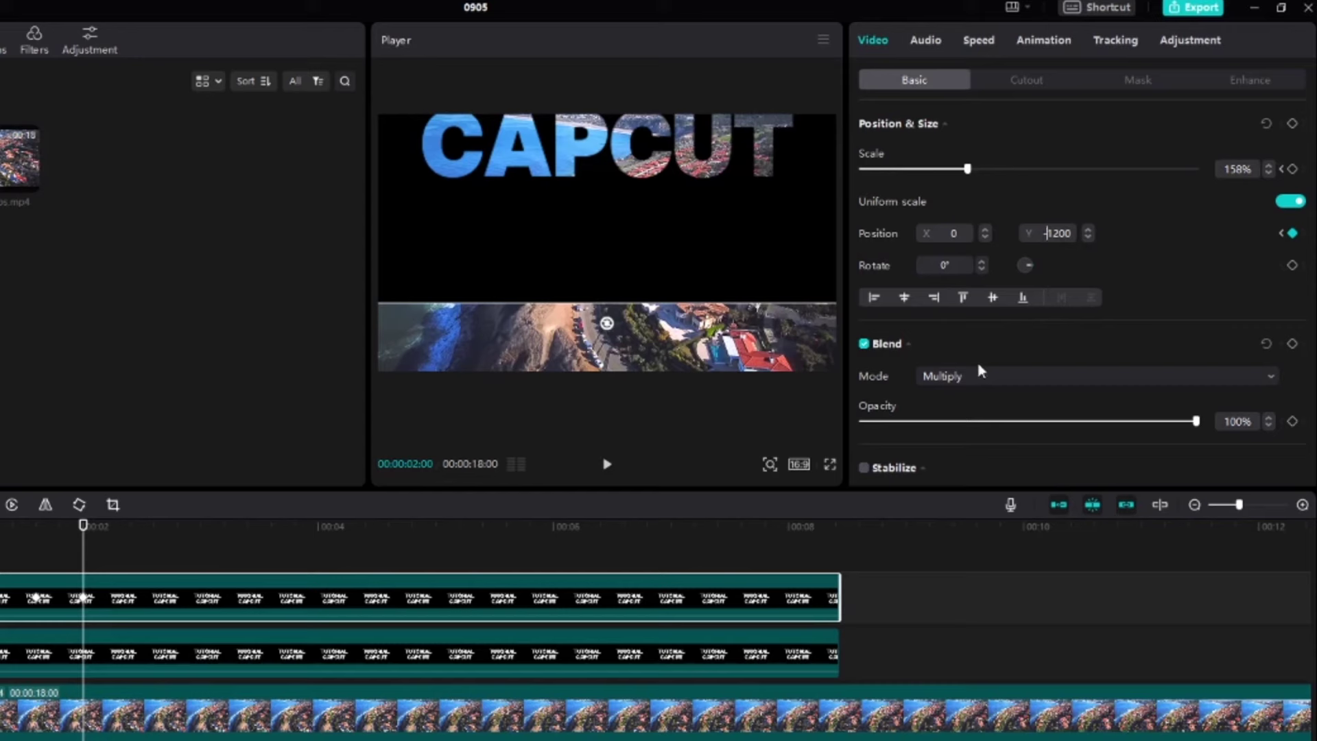
{"action": "key", "text": "Return"}
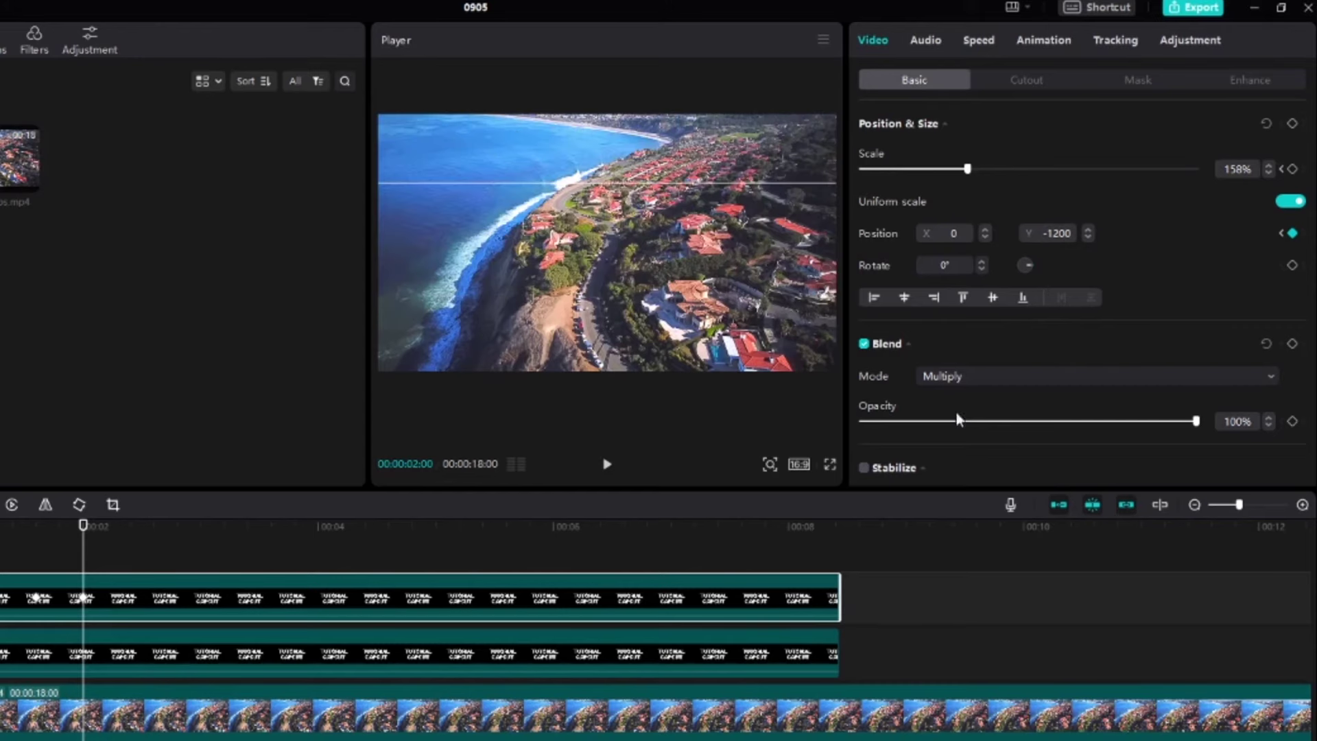
Play the title animation from the start and review the moment just before 00:00:02:00 where the halves separate
{"action": "left_click_drag", "start_coordinate": [83, 526], "coordinate": [23, 526]}
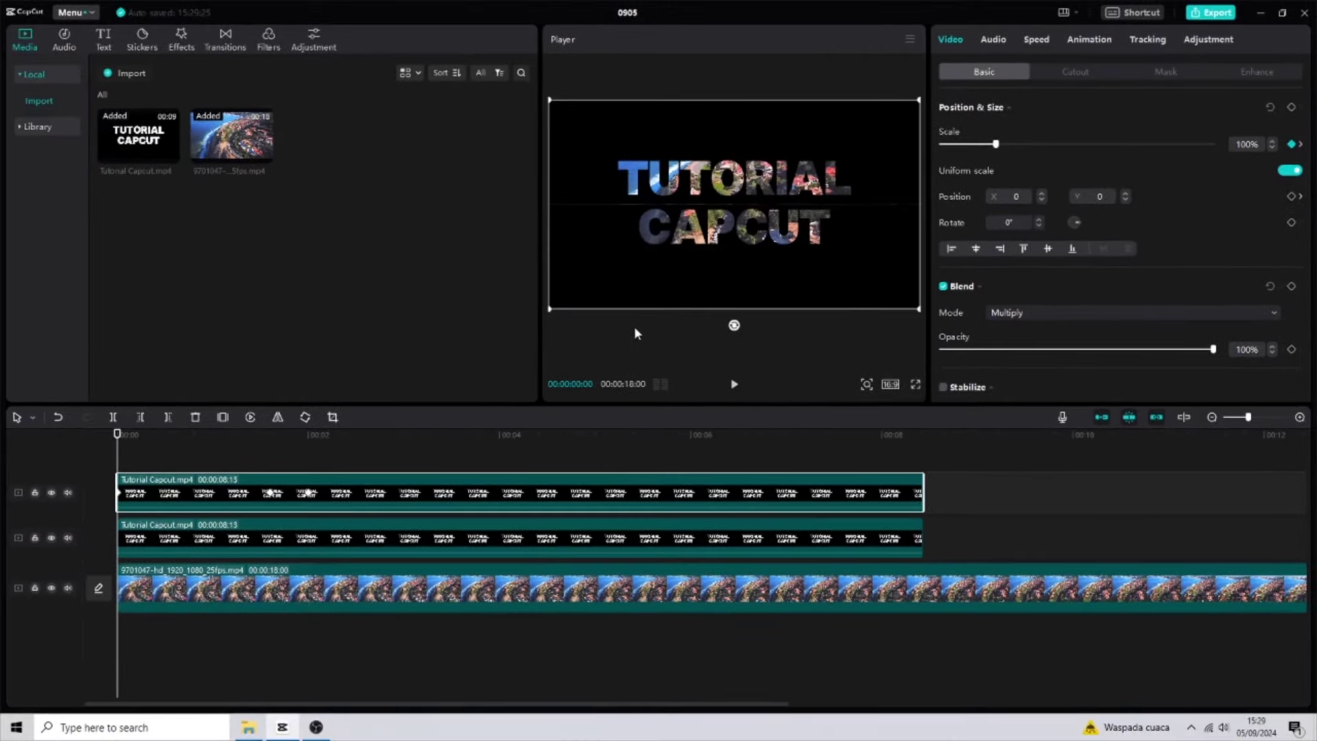
{"action": "key", "text": "space"}
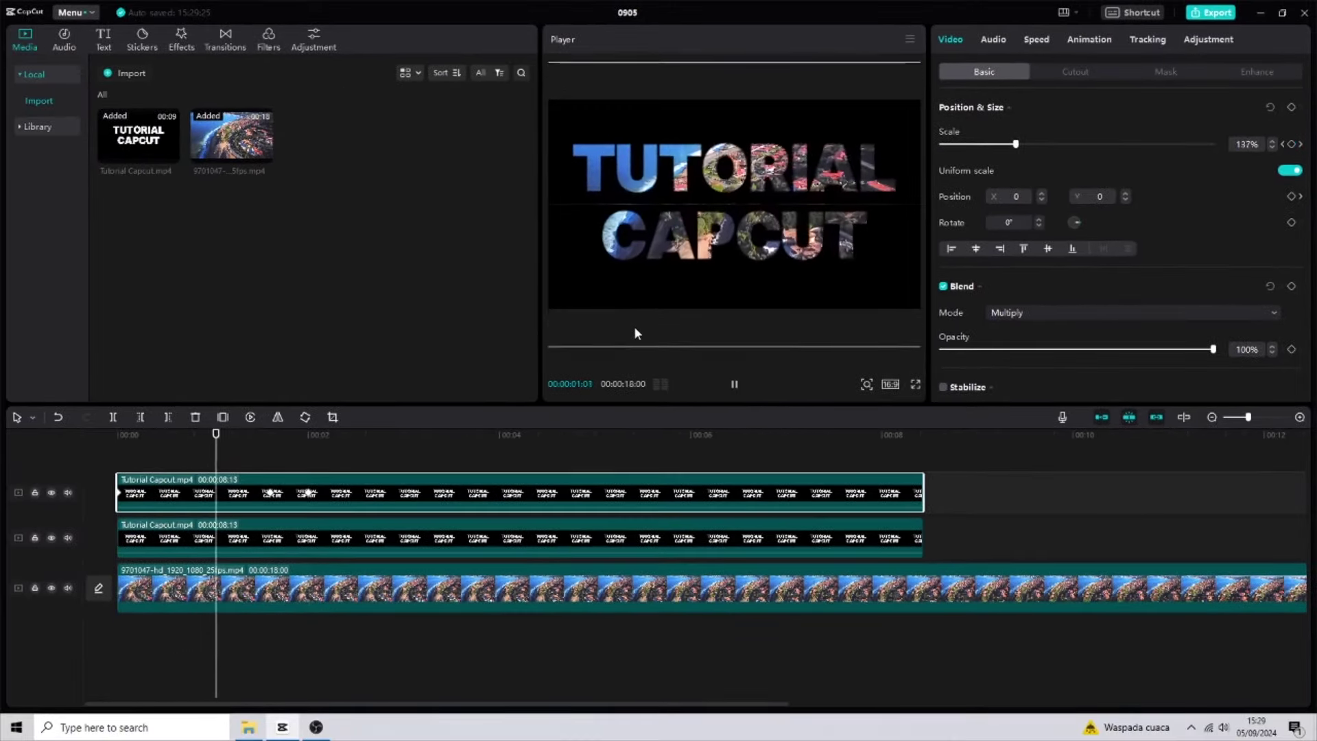
{"action": "key", "text": "space"}
{"action": "left_click_drag", "start_coordinate": [445, 437], "coordinate": [295, 450]}
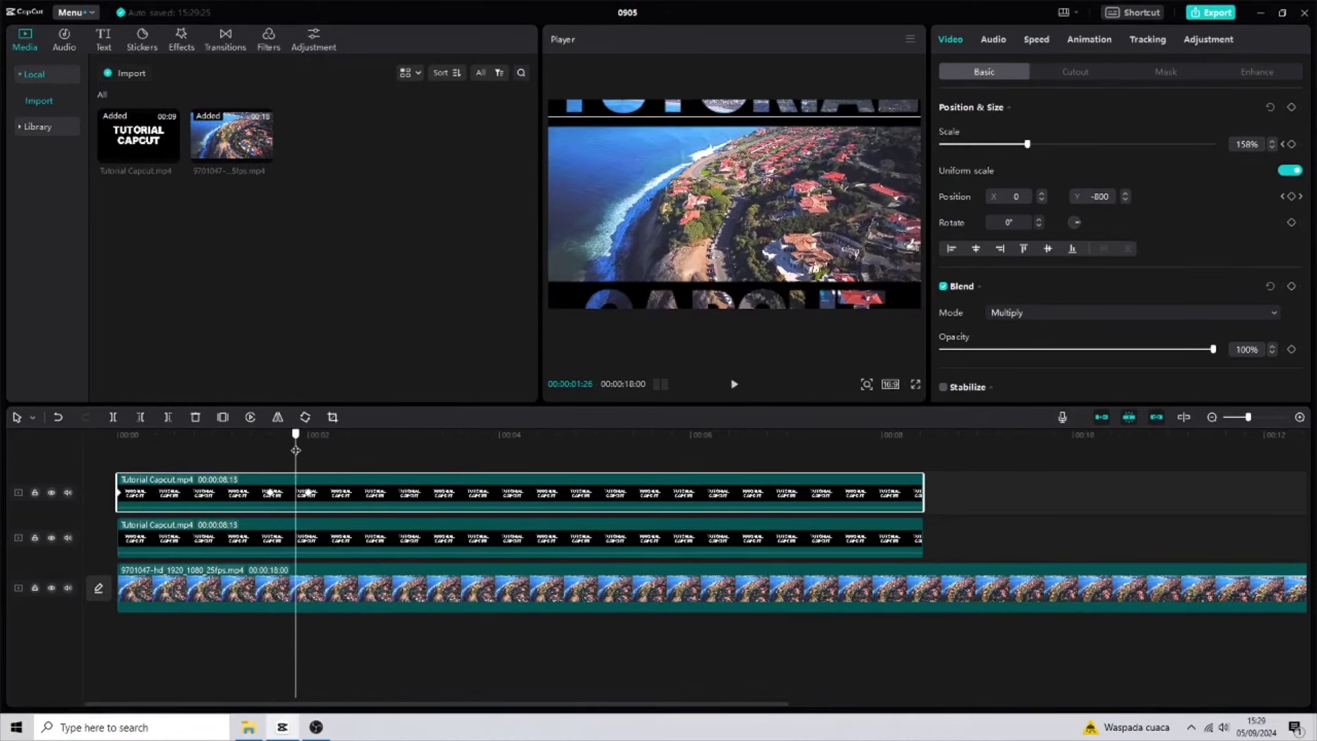
Slow the split by moving the last position keyframe of both Tutorial Capcut clips to 00:00:02:17
{"action": "left_click", "coordinate": [308, 495]}
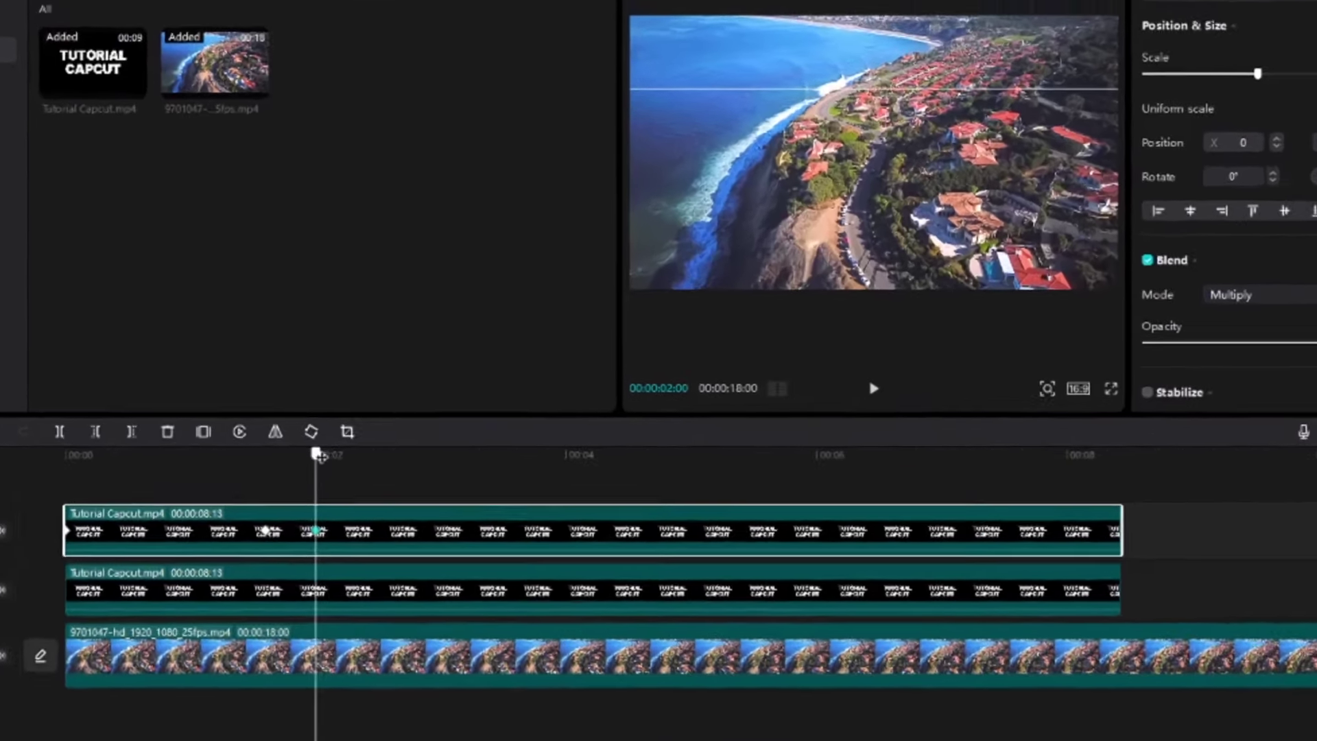
{"action": "left_click_drag", "start_coordinate": [318, 435], "coordinate": [388, 434]}
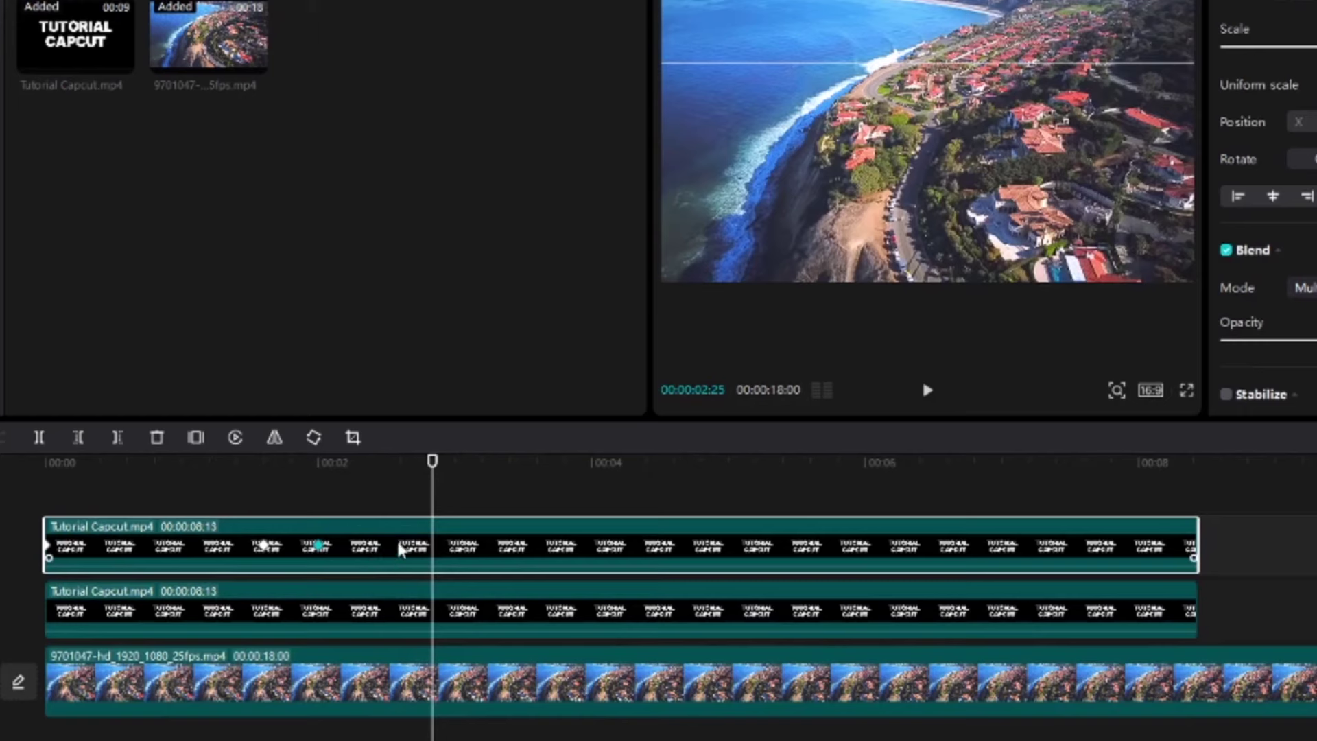
{"action": "left_click", "coordinate": [335, 548]}
{"action": "left_click_drag", "start_coordinate": [336, 547], "coordinate": [412, 547]}
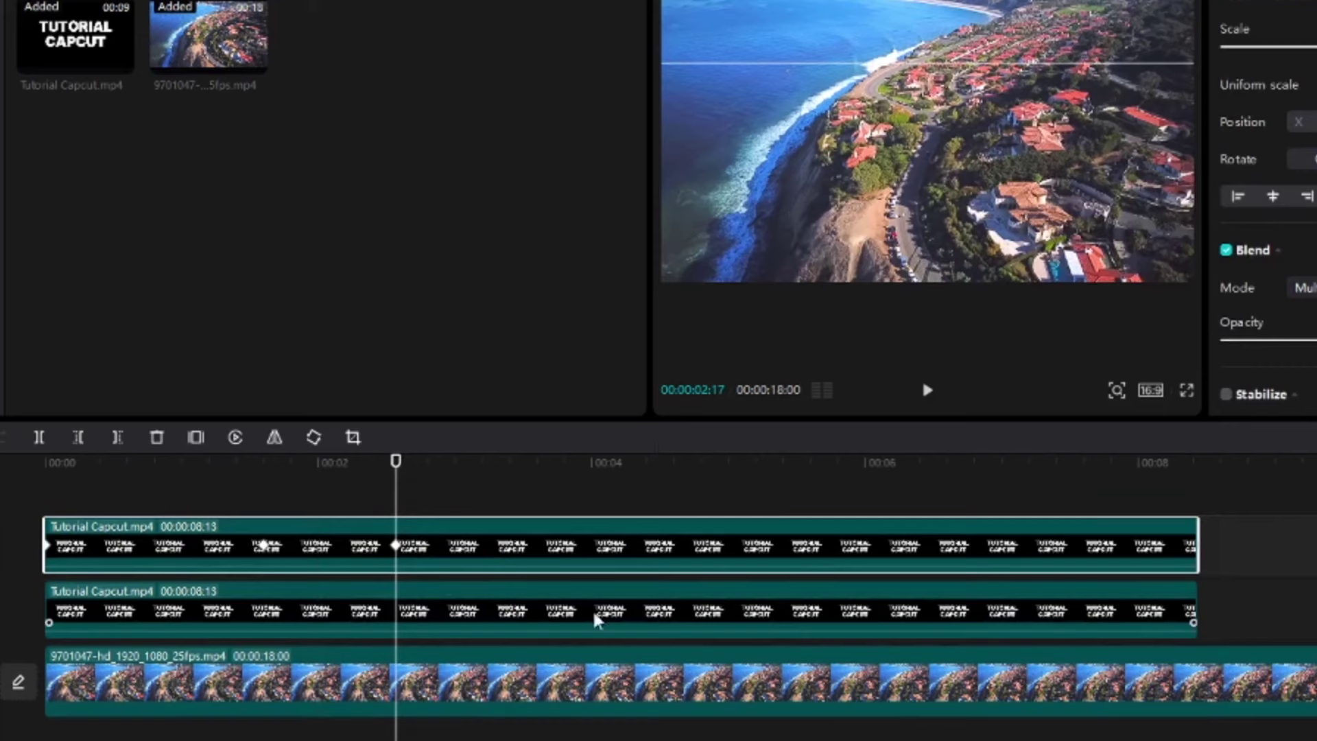
{"action": "left_click", "coordinate": [439, 599]}
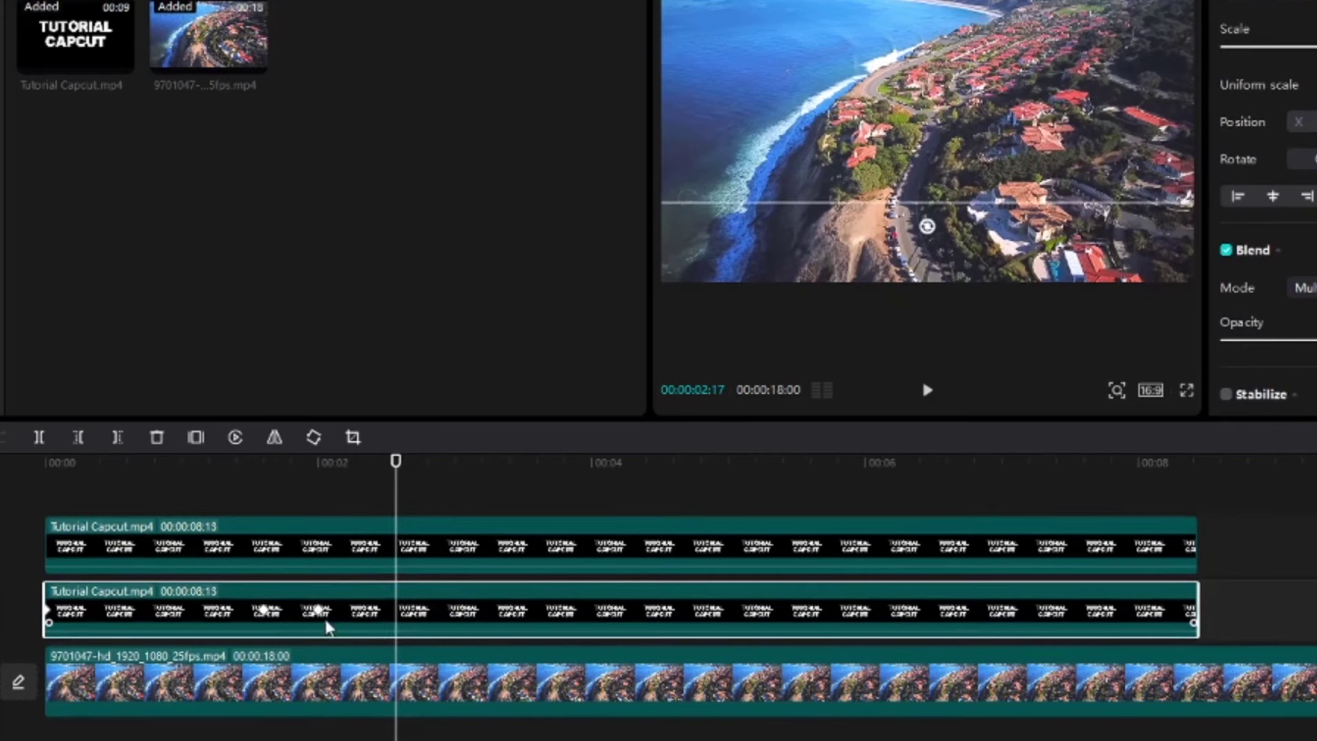
{"action": "left_click_drag", "start_coordinate": [321, 610], "coordinate": [393, 618]}
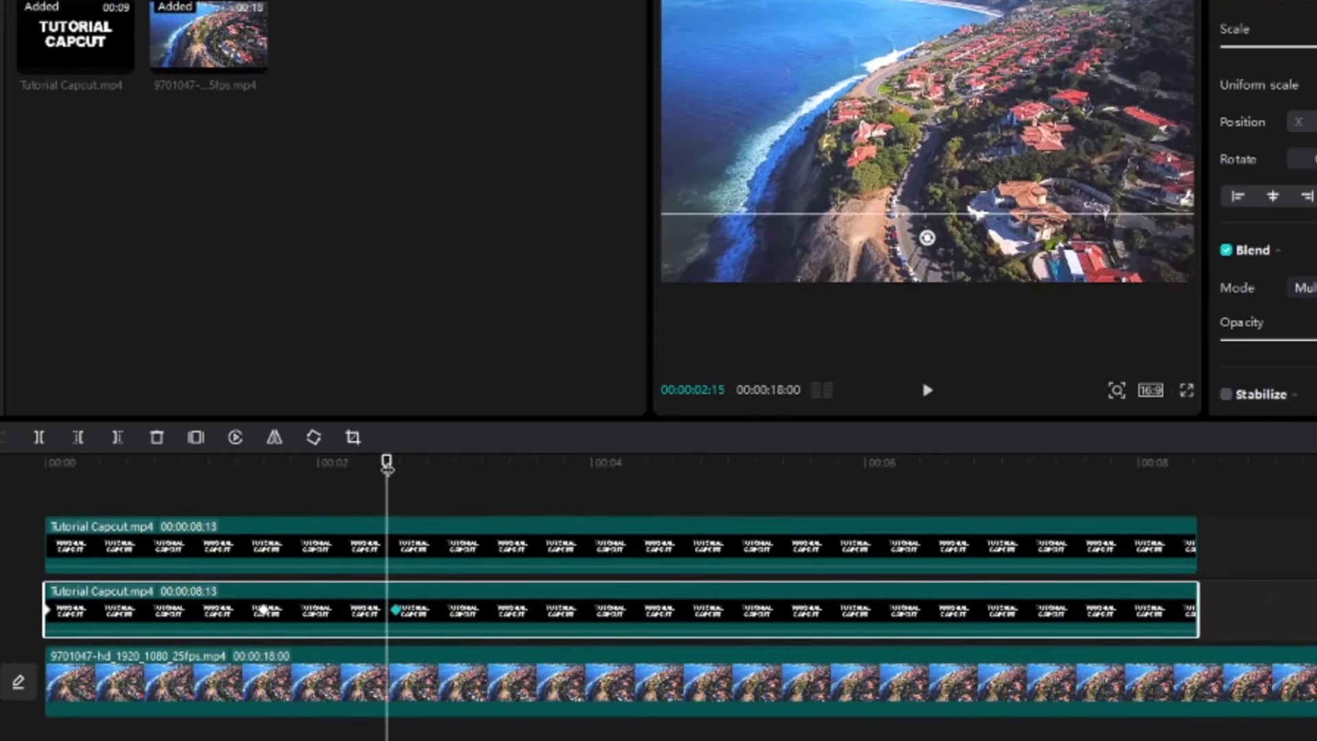
Play the slowed title split from the start of the timeline to check its timing
{"action": "left_click", "coordinate": [102, 483]}
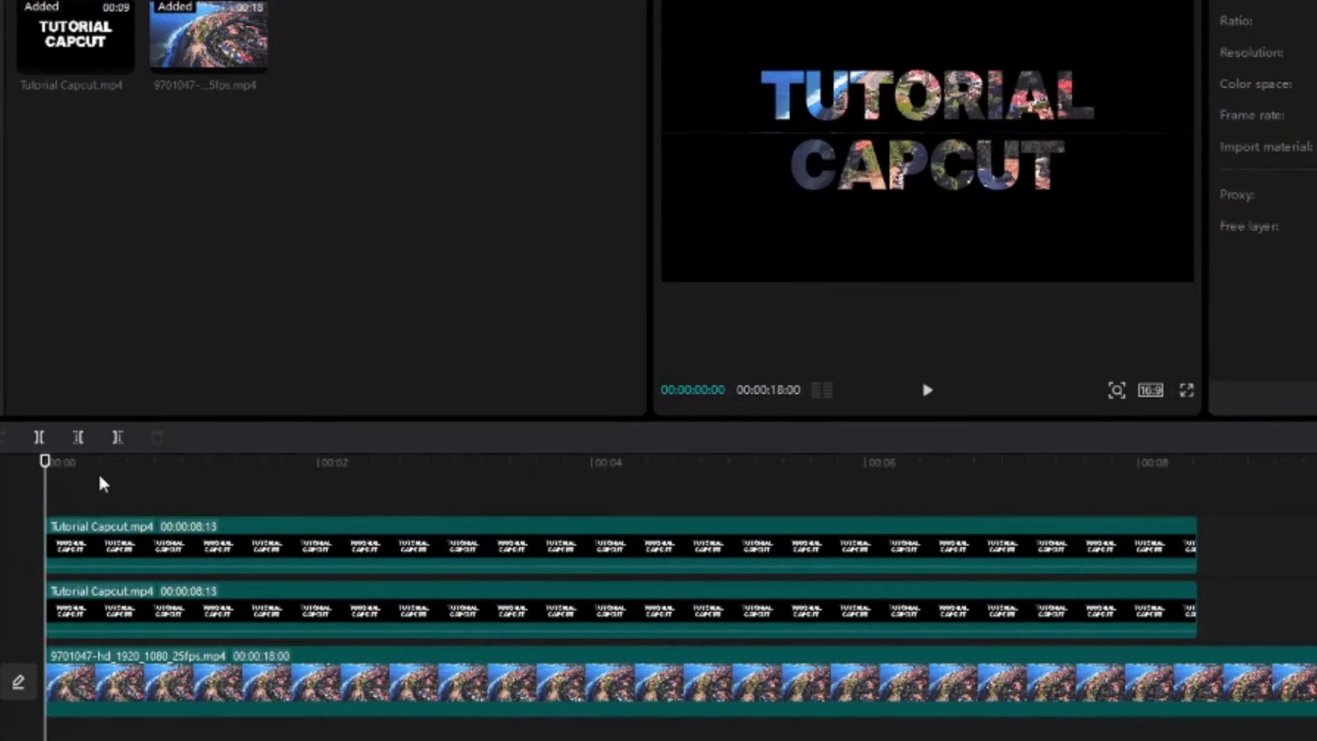
{"action": "key", "text": "space"}
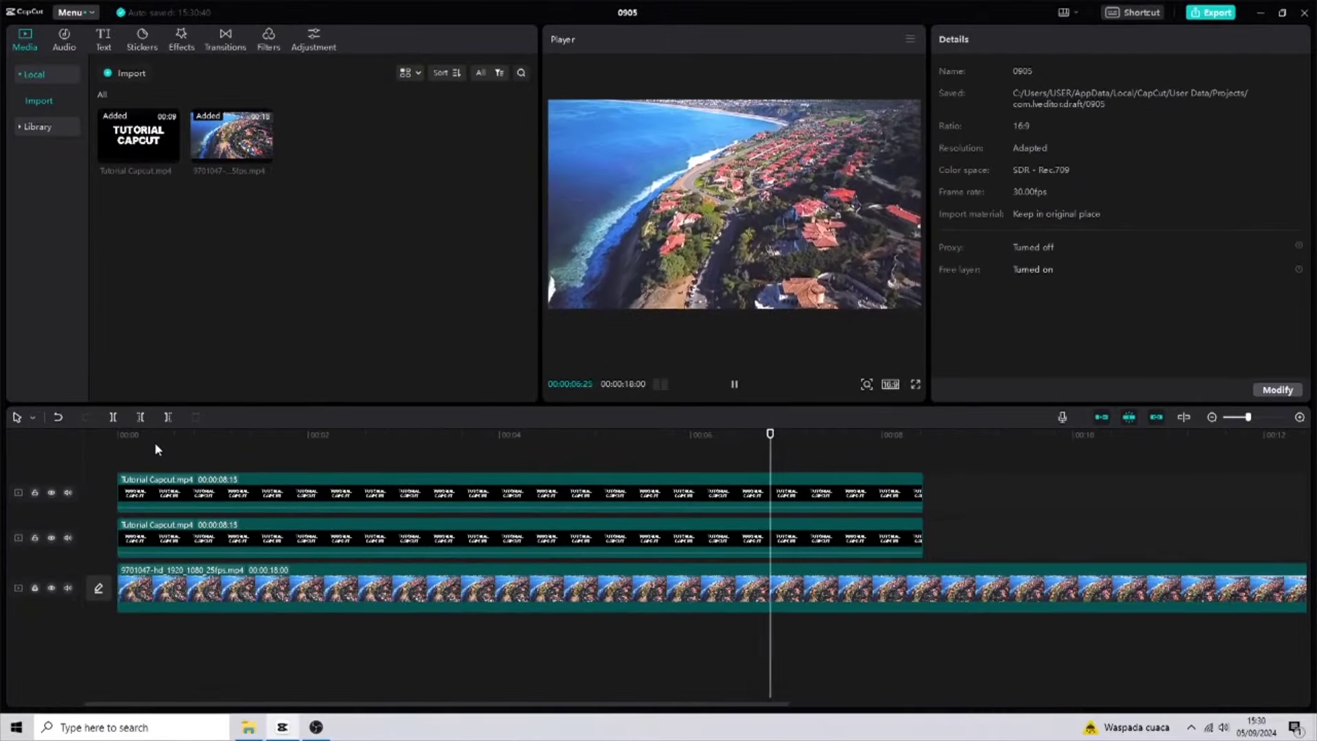
{"action": "key", "text": "space"}
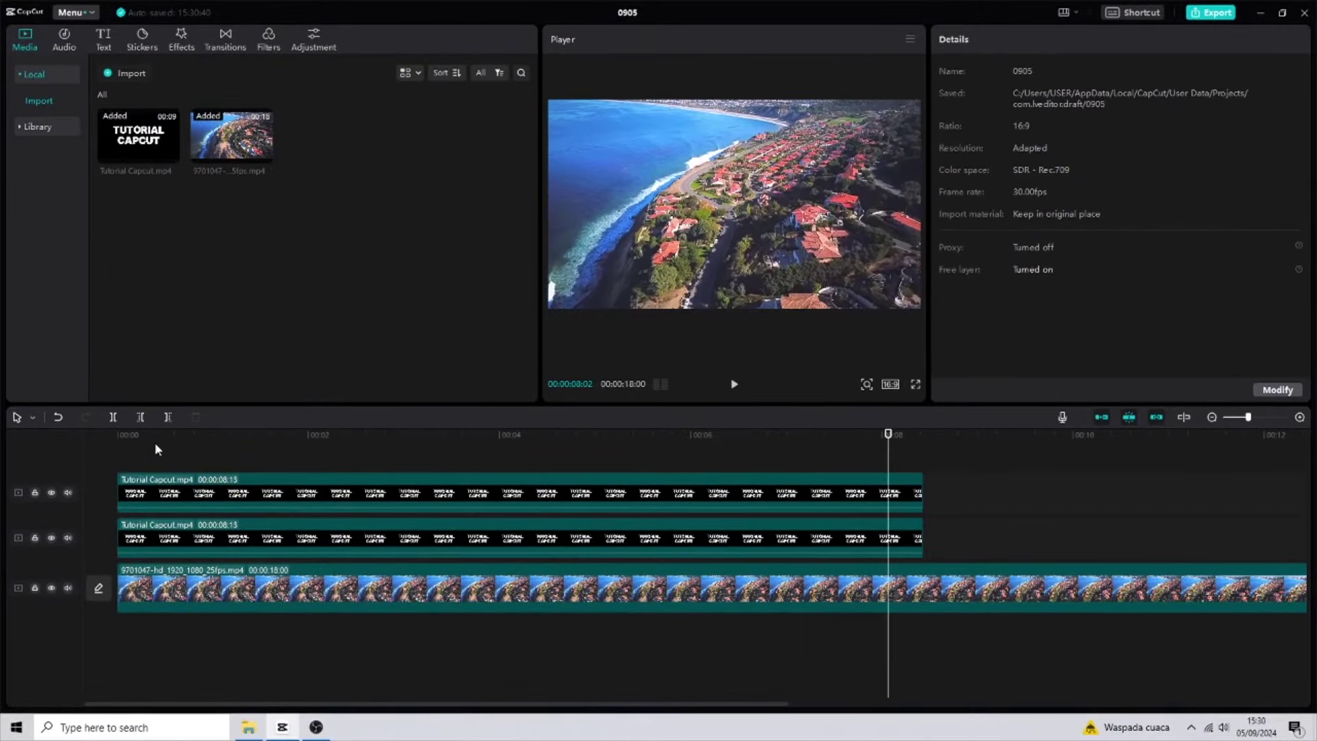
Split the aerial coast clip at 00:00:08:13, where the title clips end, and delete the remainder
{"action": "left_click_drag", "start_coordinate": [890, 439], "coordinate": [924, 459]}
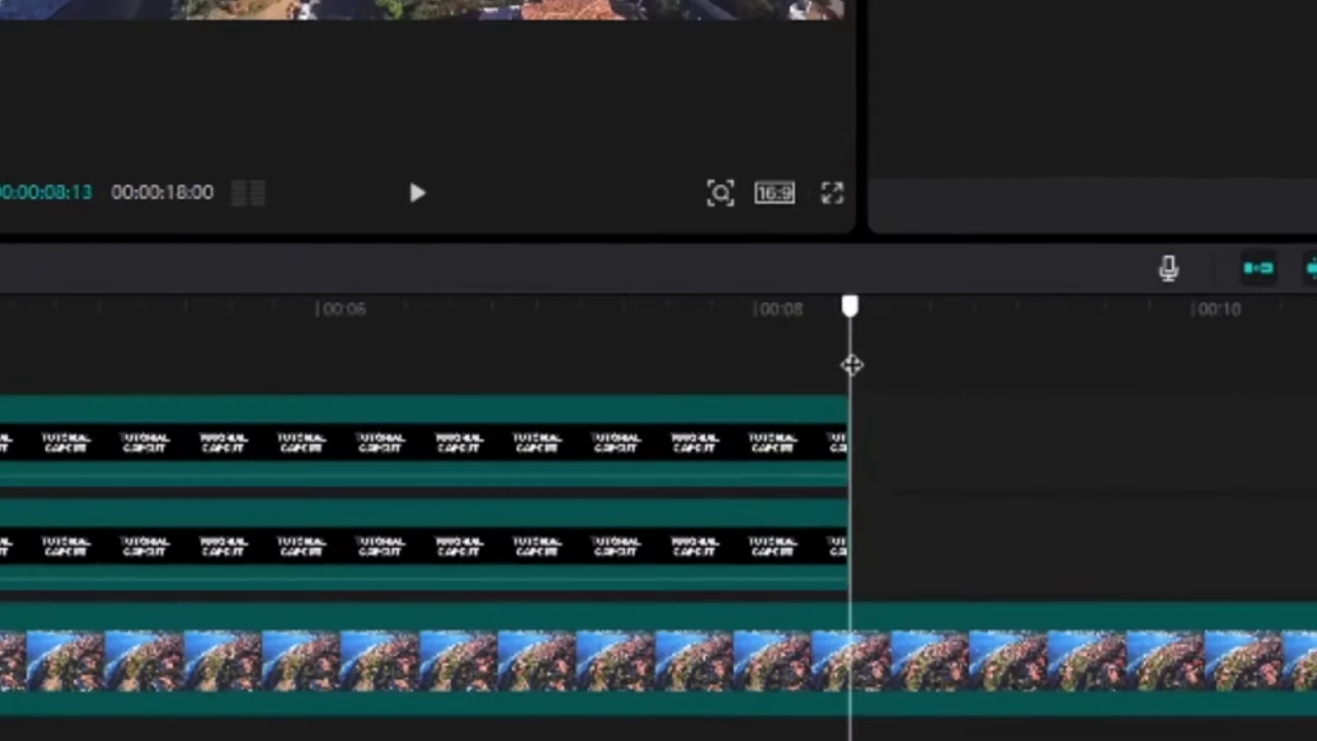
{"action": "left_click", "coordinate": [888, 641]}
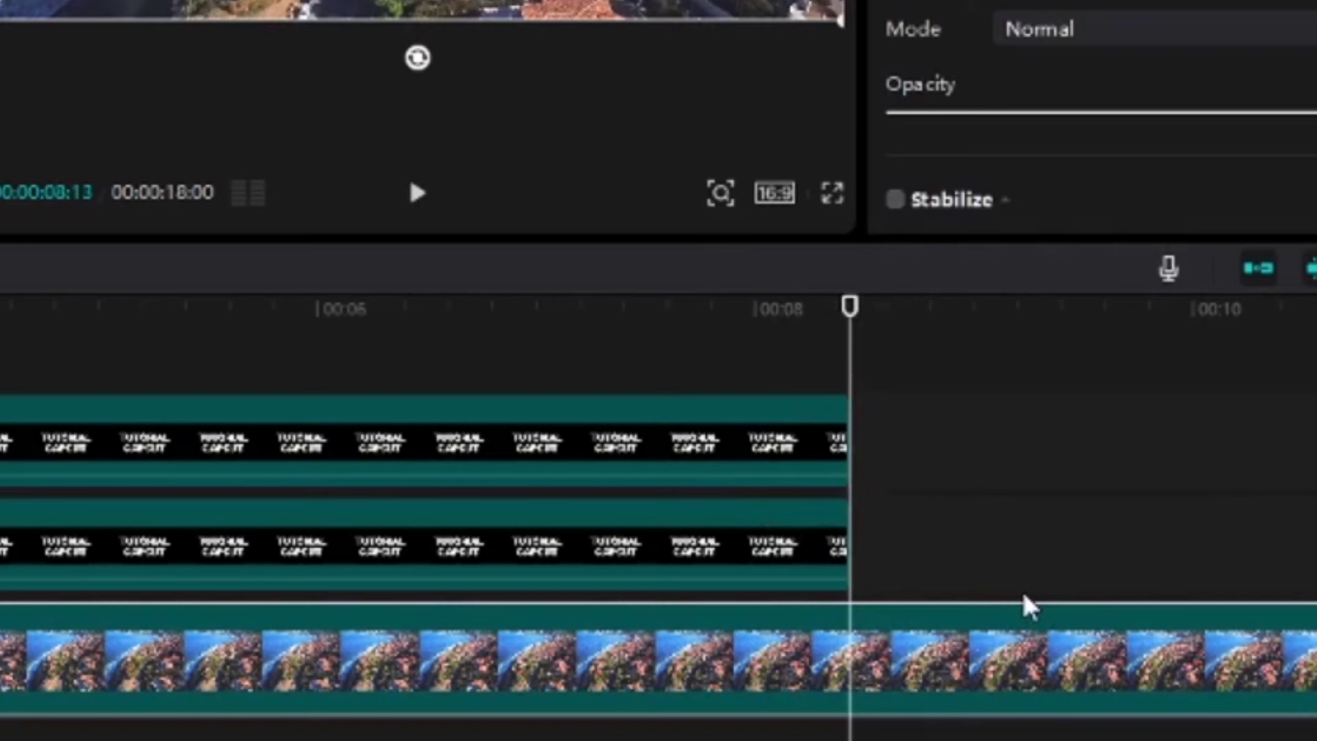
{"action": "key", "text": "ctrl+b"}
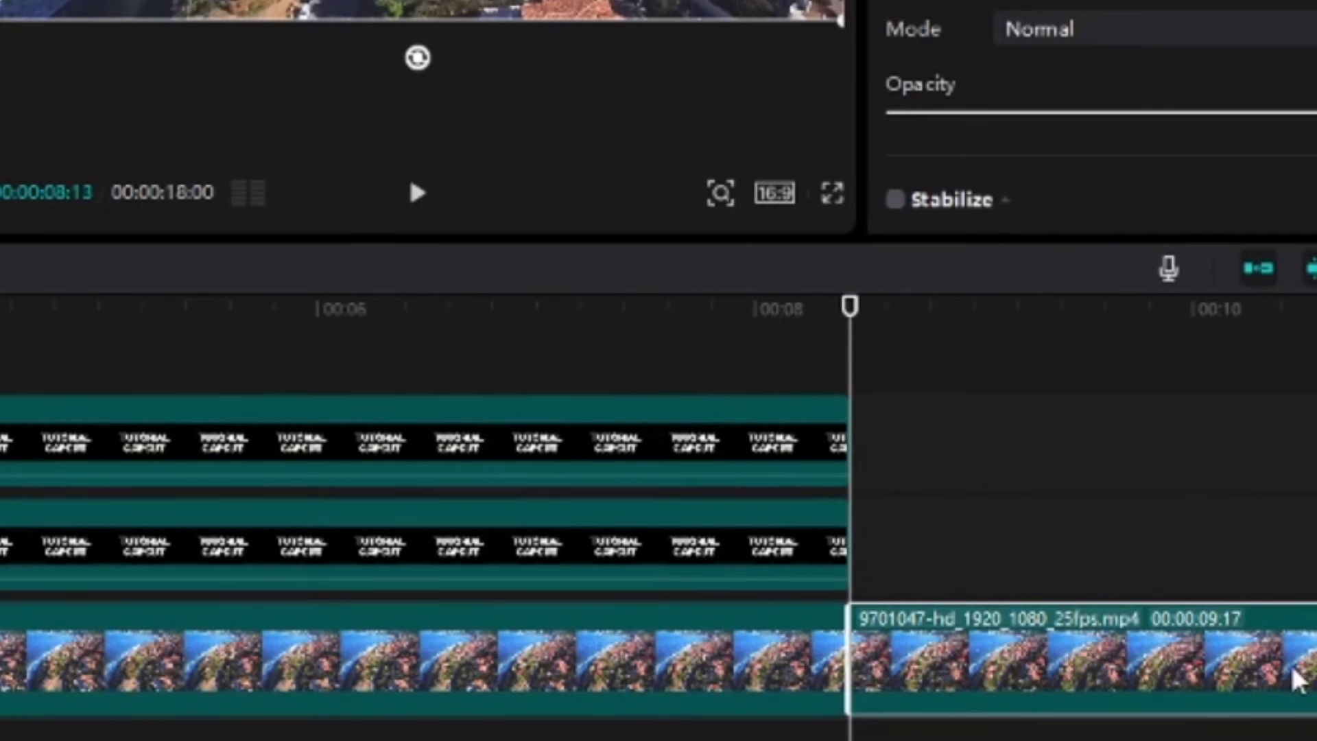
{"action": "key", "text": "Delete"}
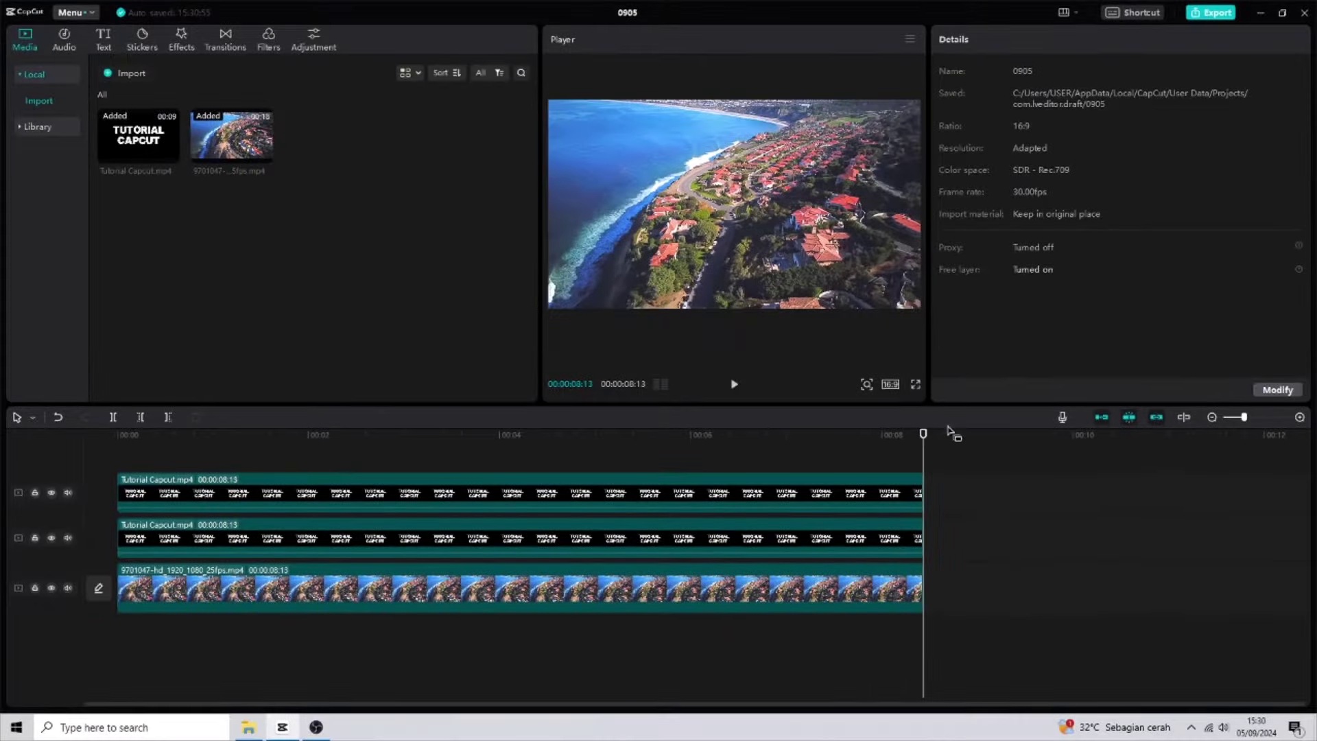
Play the trimmed project through from the beginning to review the finished title reveal
{"action": "key", "text": "Home"}
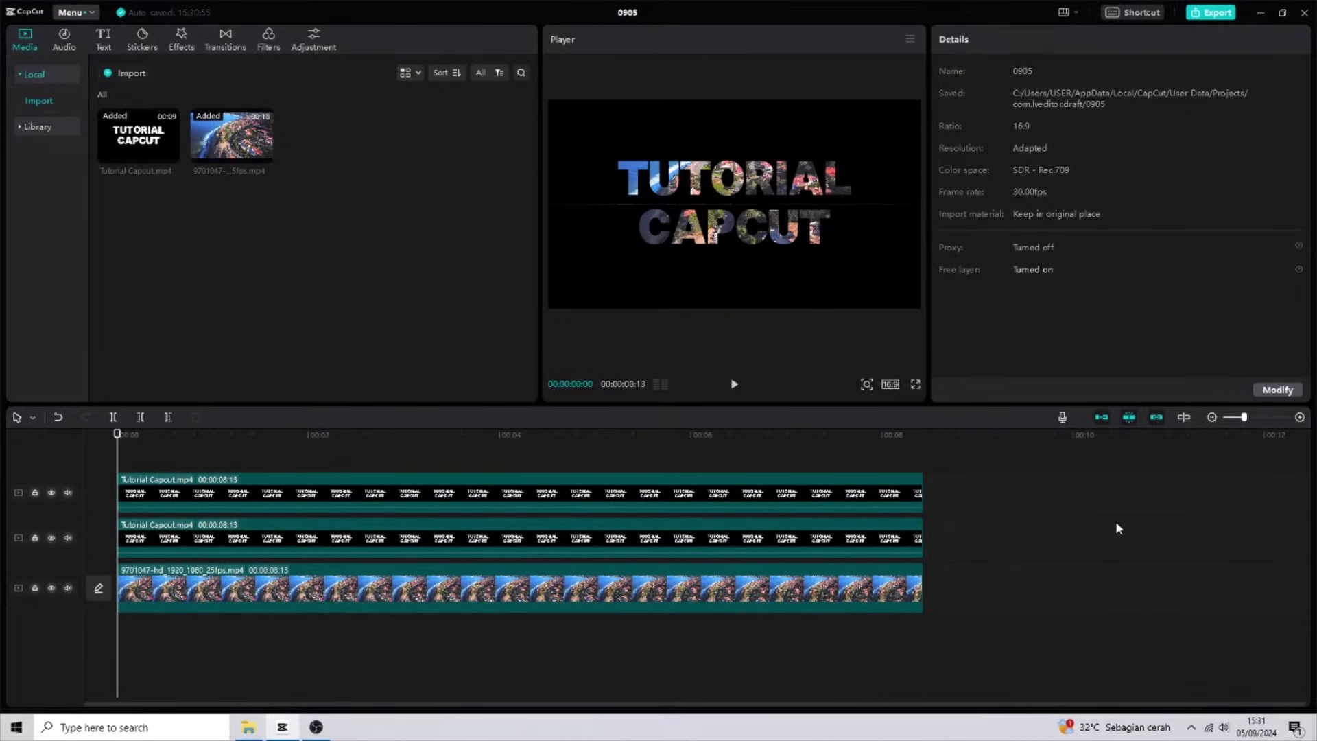
{"action": "key", "text": "space"}
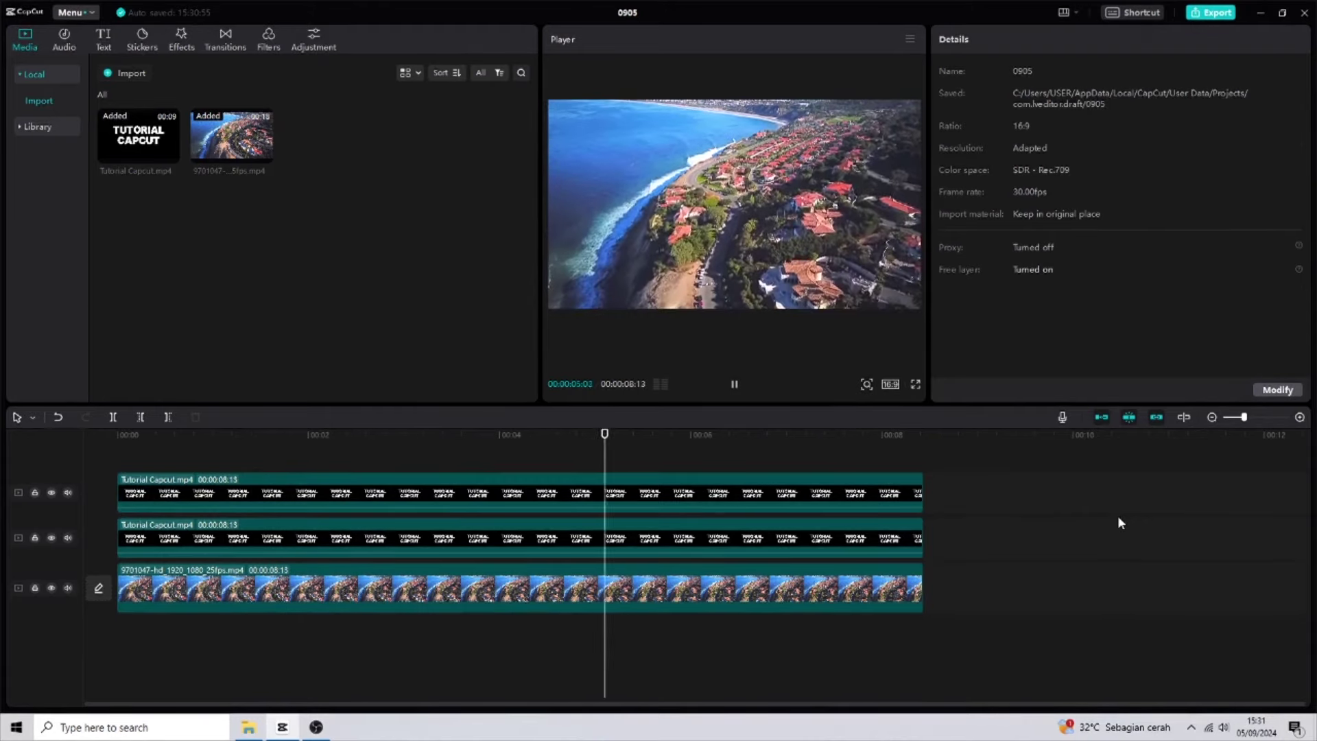
{"action": "key", "text": "Home"}
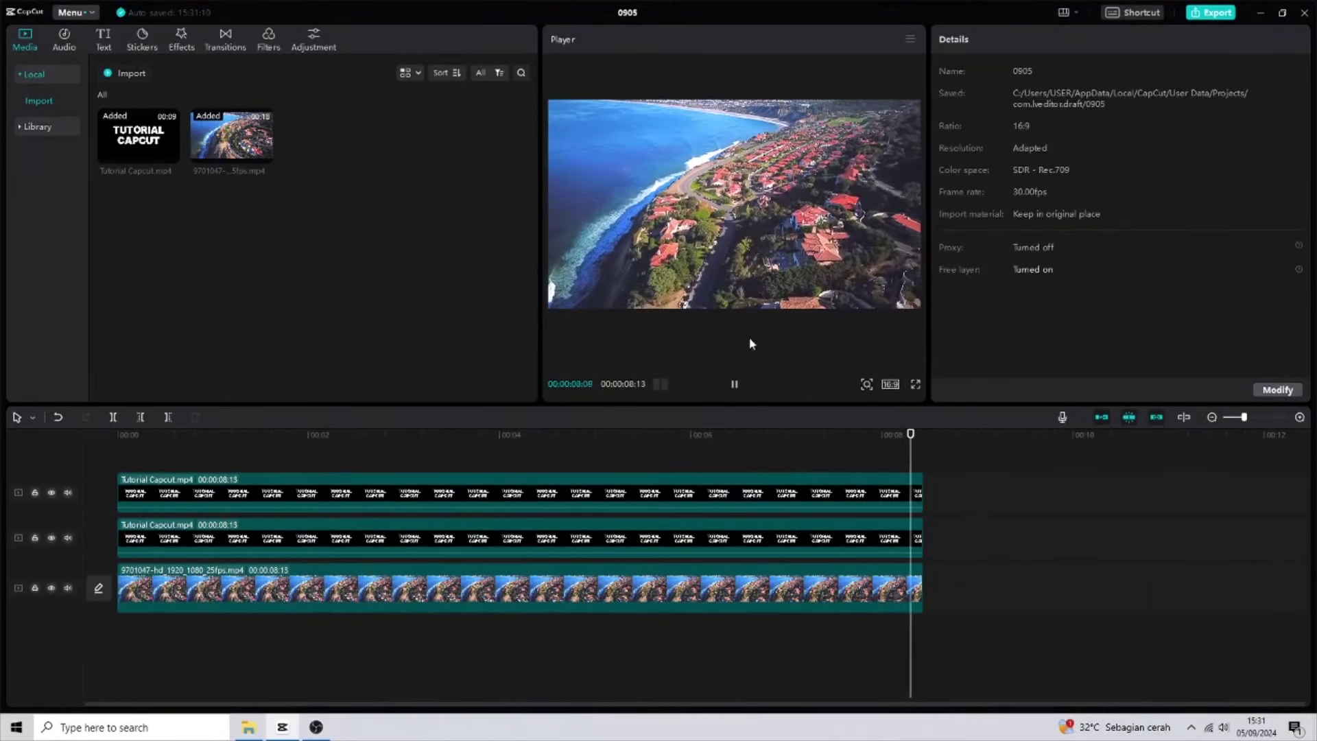
Export the video with the title Tutorial Capcut, replacing the existing file of that name
{"action": "left_click", "coordinate": [1202, 15]}
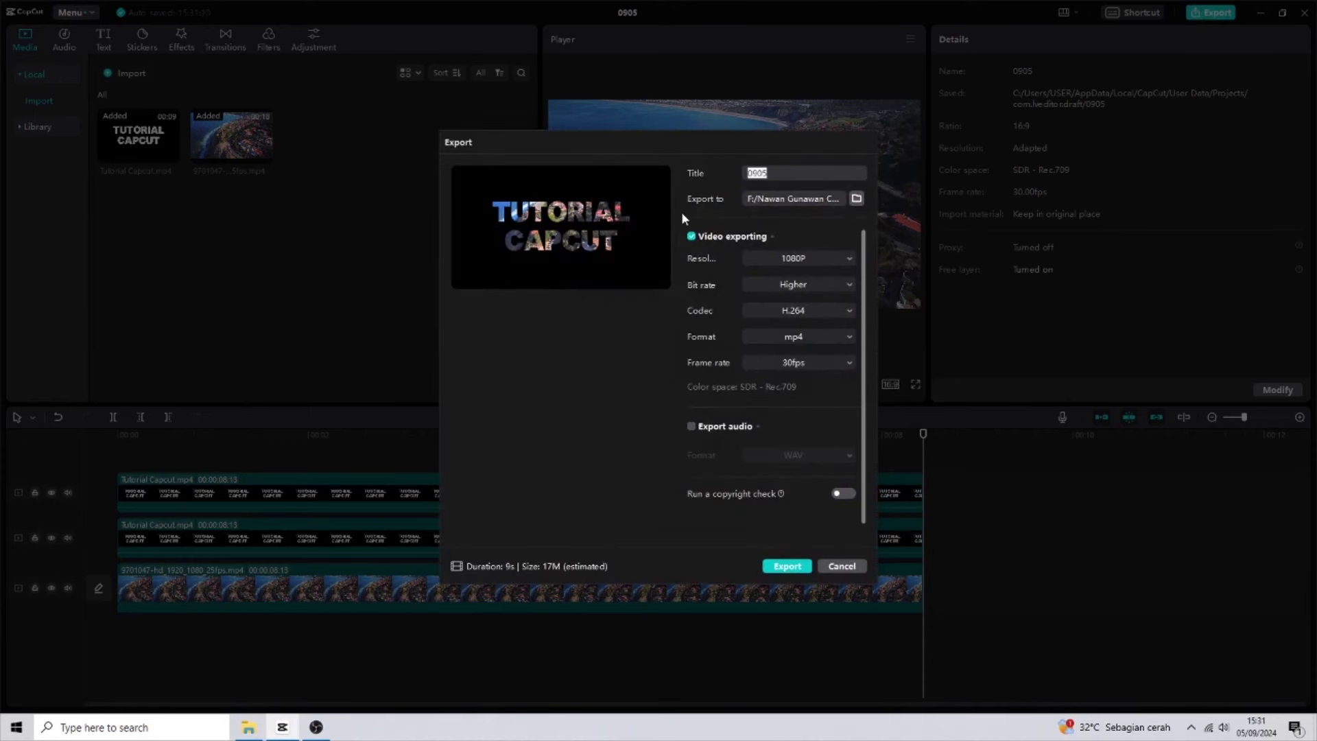
{"action": "type", "text": "Tutorila Capcut"}
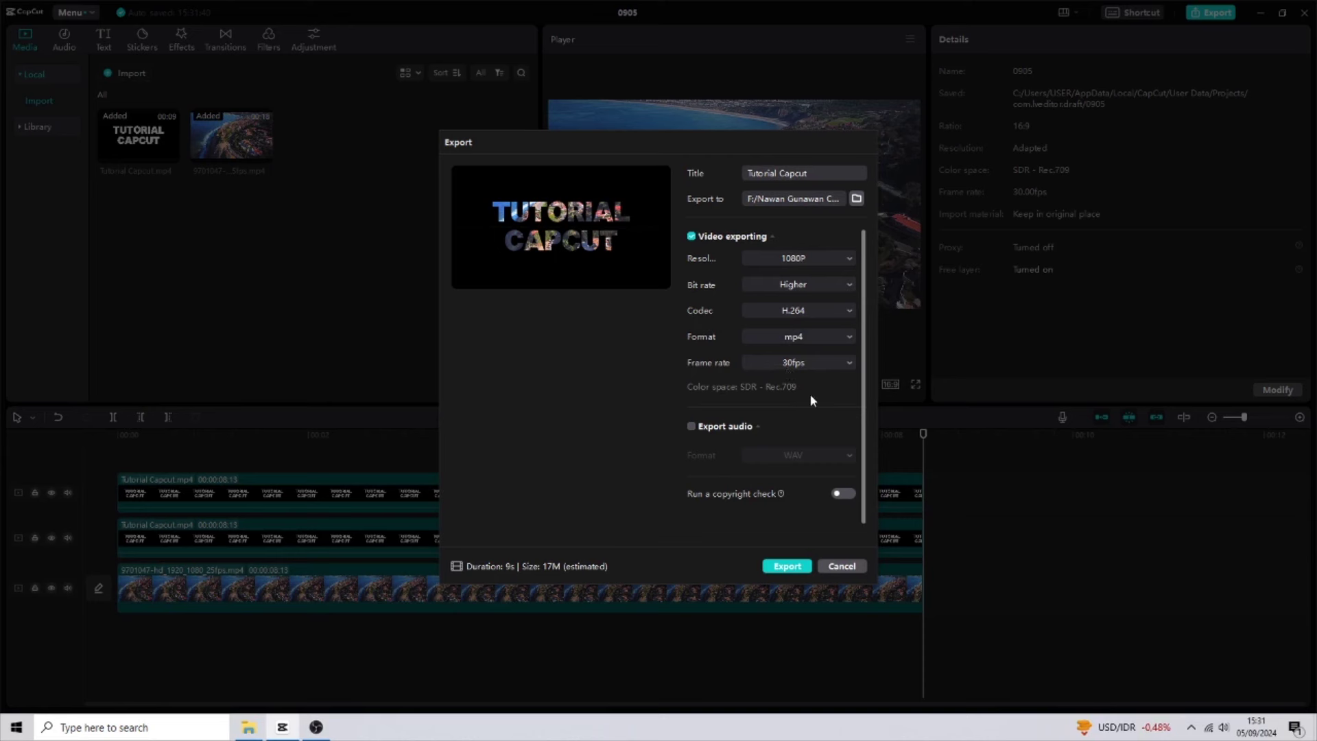
{"action": "left_click", "coordinate": [777, 568]}
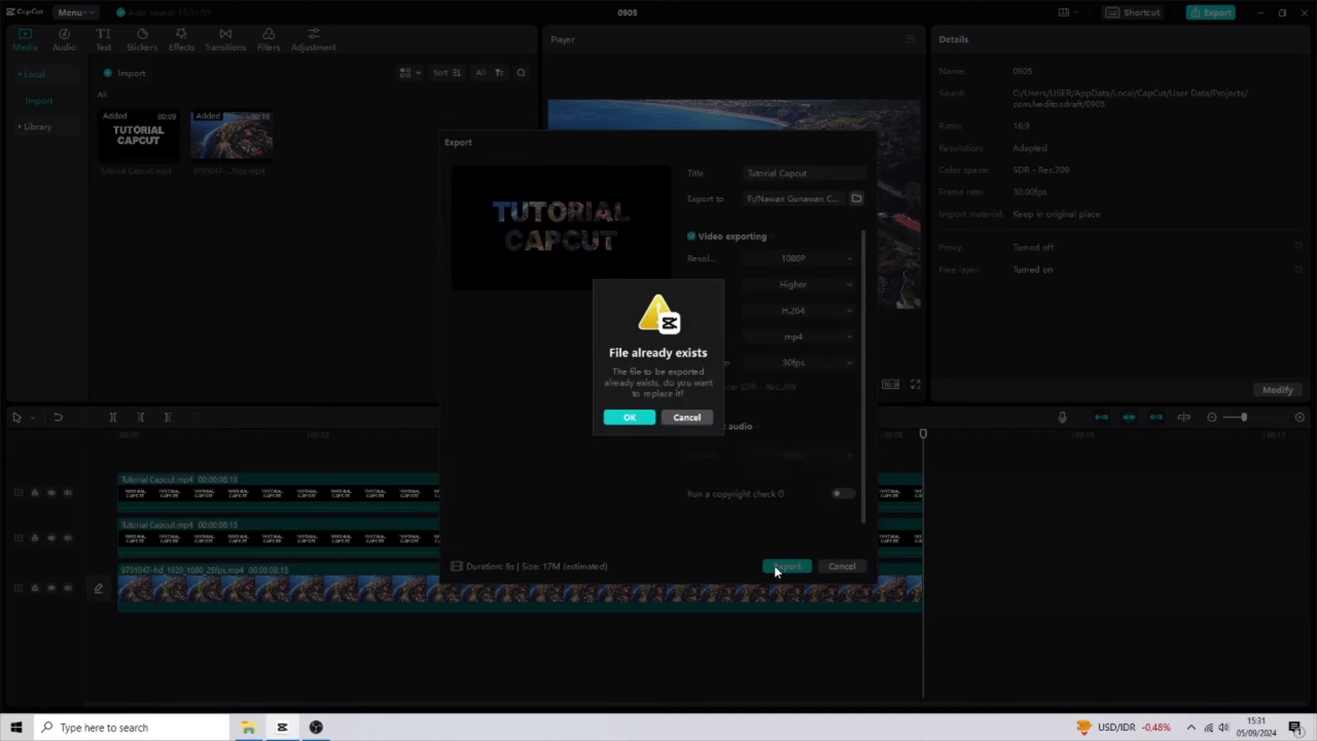
{"action": "left_click", "coordinate": [628, 420]}
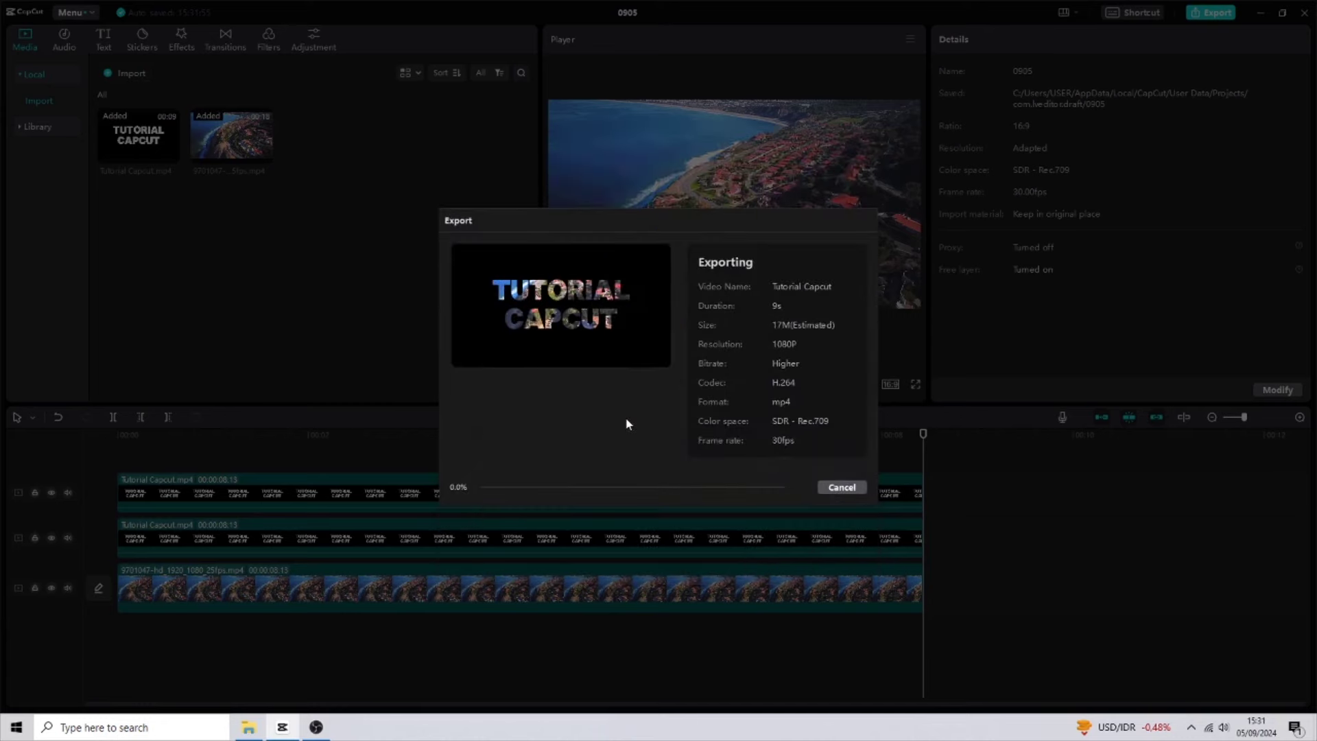